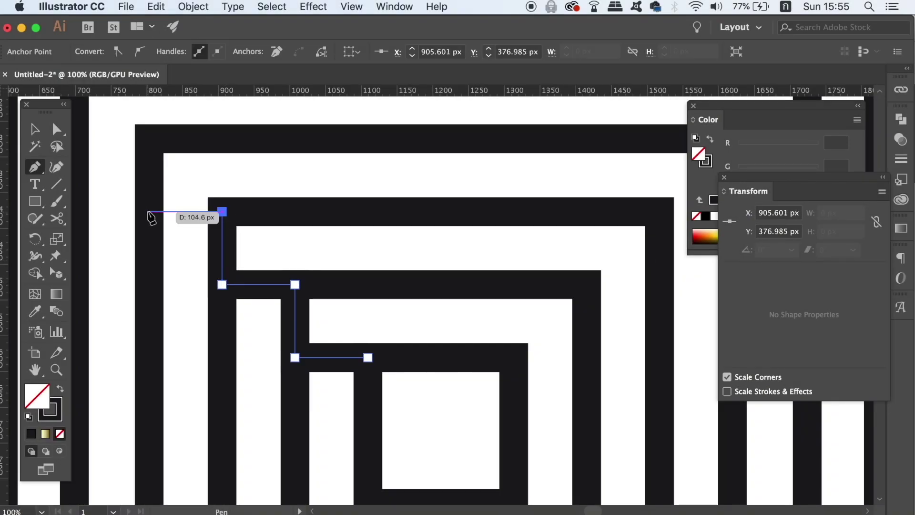
# Finish the stepped Pen path across the maze's remaining corners to the left guide.
pyautogui.click(149, 211)
pyautogui.click(149, 140)
pyautogui.scroll(5, 290, 219)
pyautogui.hscroll(-10, 290, 219)
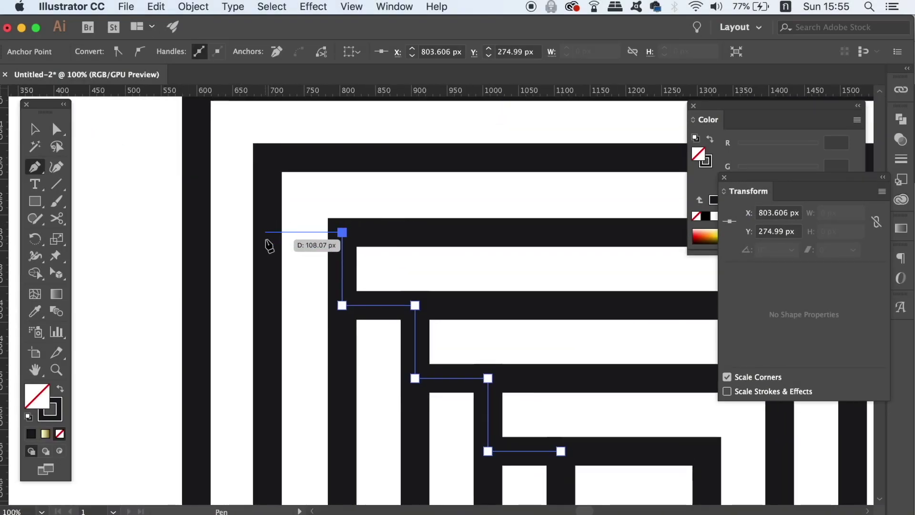
pyautogui.click(267, 232)
pyautogui.click(267, 157)
pyautogui.click(197, 157)
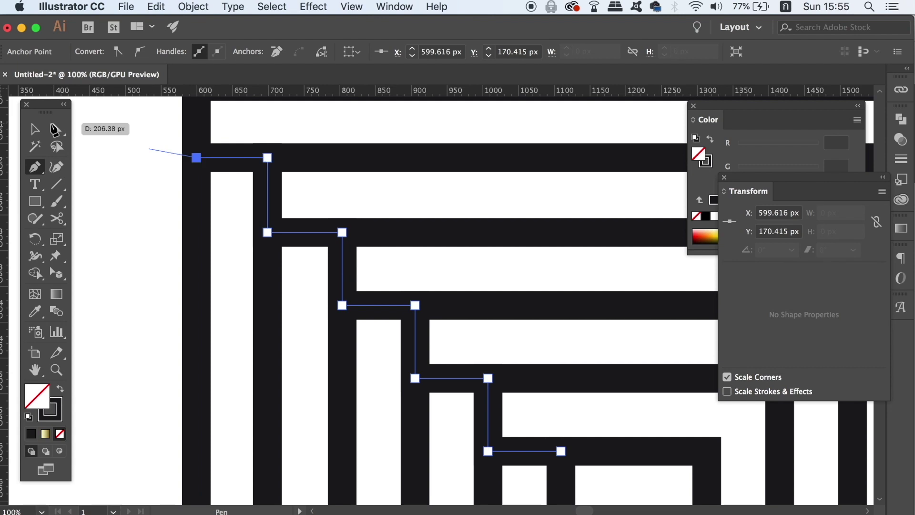
pyautogui.press('v')
pyautogui.click(110, 126)
# Place the maze on the left perspective plane, delete that copy, and shift it along the right plane.
pyautogui.hotkey('ctrl', '-')
pyautogui.hotkey('ctrl', '-')
pyautogui.hotkey('ctrl', '-')
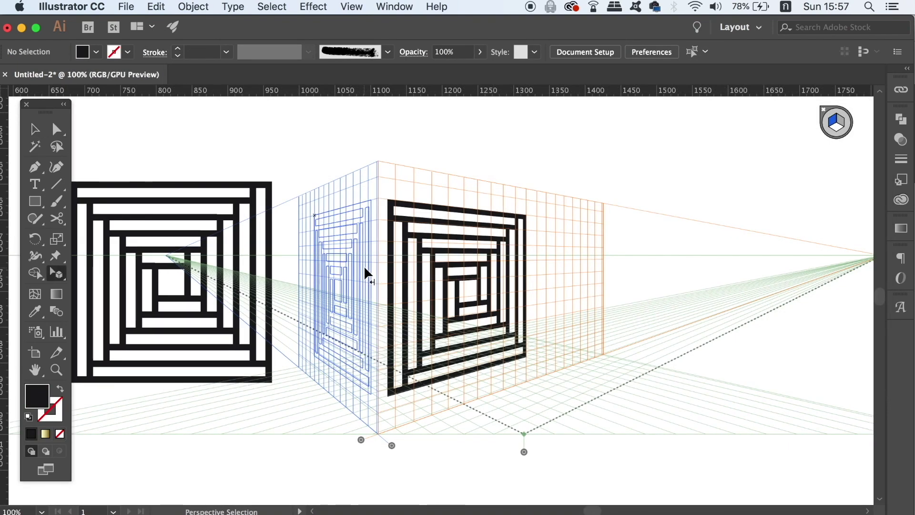
pyautogui.moveTo(364, 265); pyautogui.dragTo(364, 266)
pyautogui.press('v')
pyautogui.press('Delete')
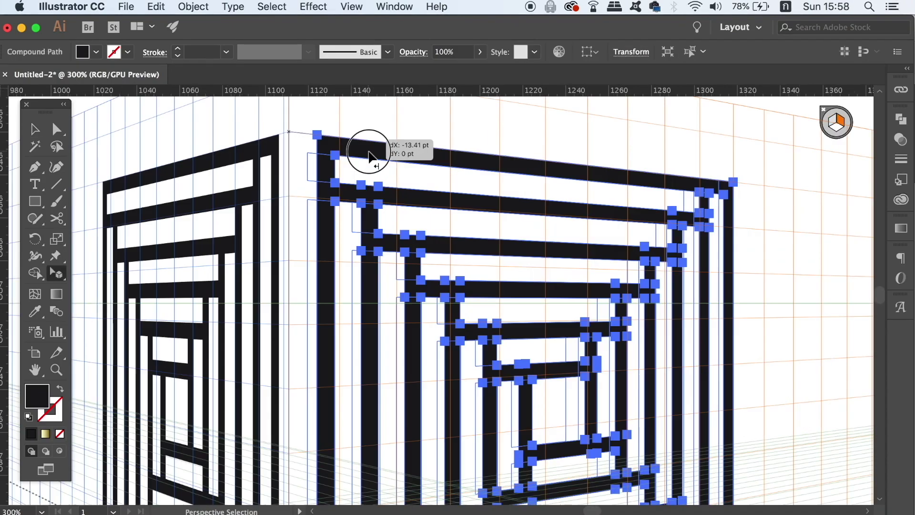
pyautogui.moveTo(370, 154); pyautogui.dragTo(370, 153)
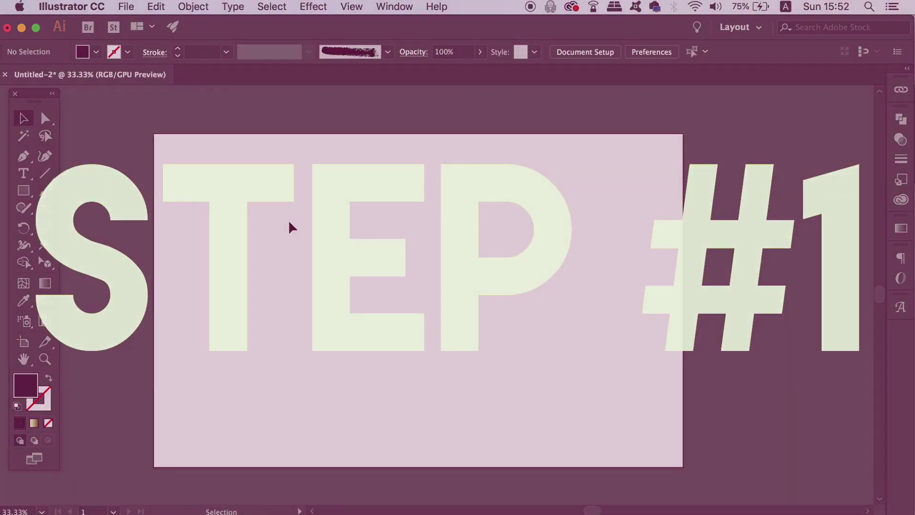
# Turn on rulers for the empty artboard with Cmd+R.
pyautogui.press('super+r')
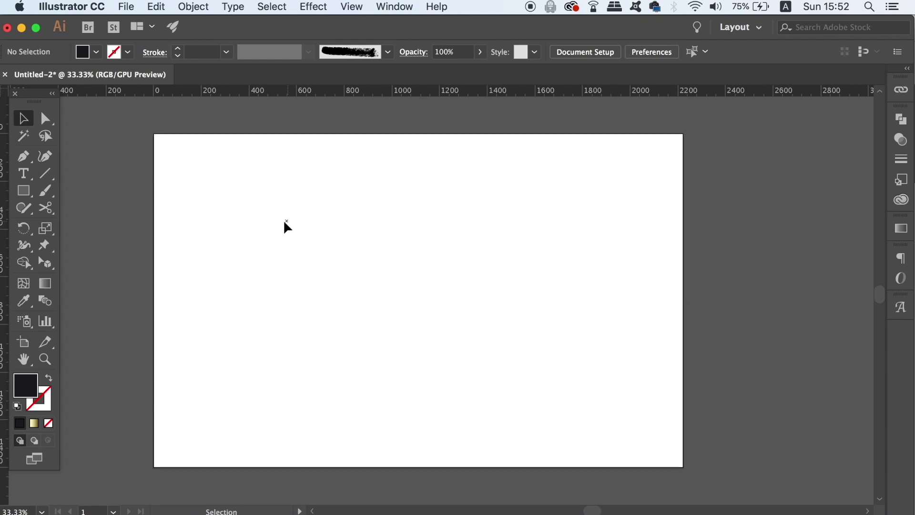
# Make the hidden guides visible and delete seven of the existing guides.
pyautogui.moveTo(43, 100); pyautogui.dragTo(54, 112)
pyautogui.press('super+equal')
pyautogui.press('super+equal')
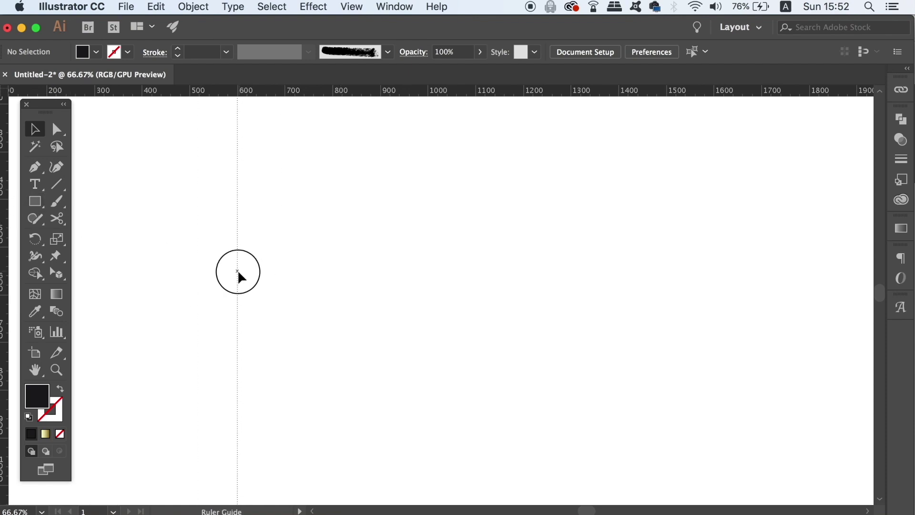
pyautogui.rightClick(263, 270)
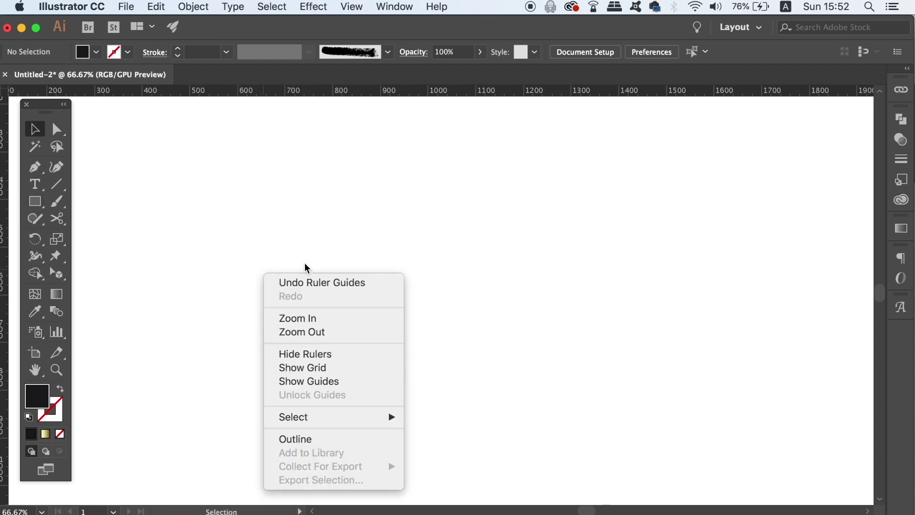
pyautogui.click(365, 380)
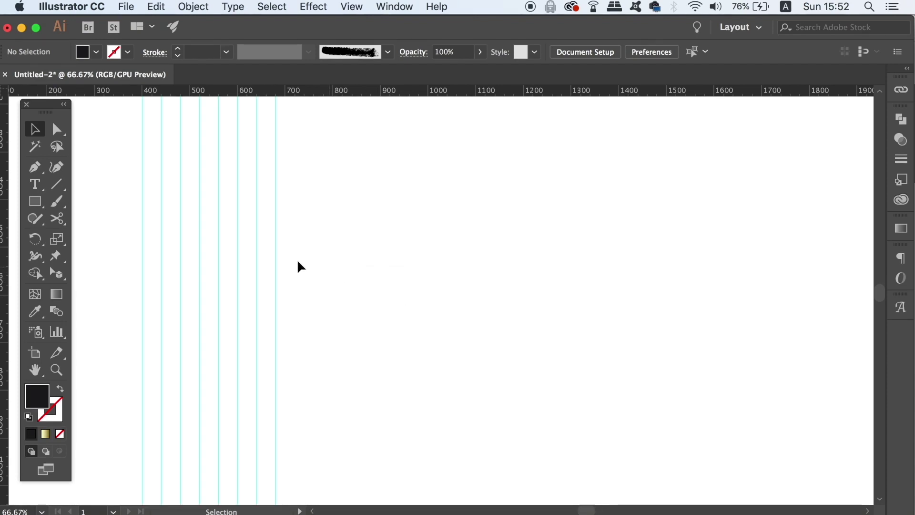
pyautogui.moveTo(122, 241); pyautogui.dragTo(285, 291)
pyautogui.press('Delete')
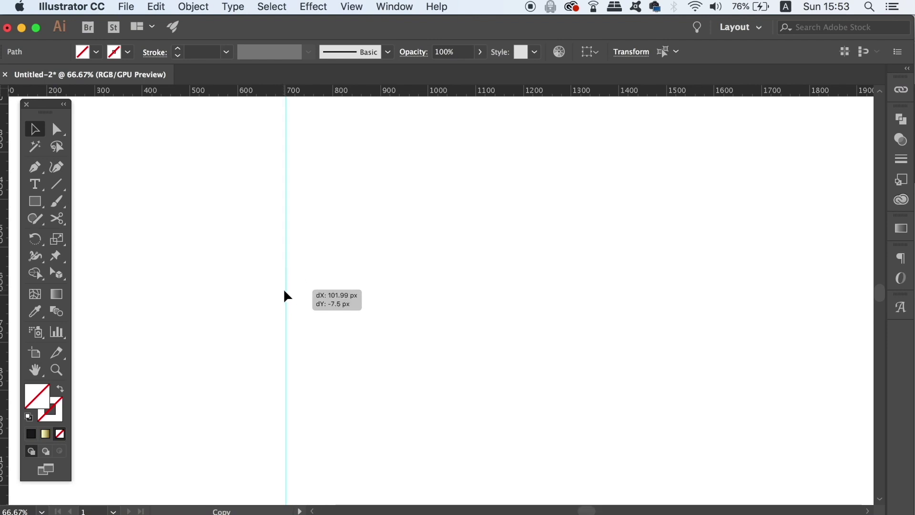
# Copy a guide 100 px right and repeat it to get seven guides from 600 to 1200.
pyautogui.moveTo(285, 297); pyautogui.dragTo(285, 295)
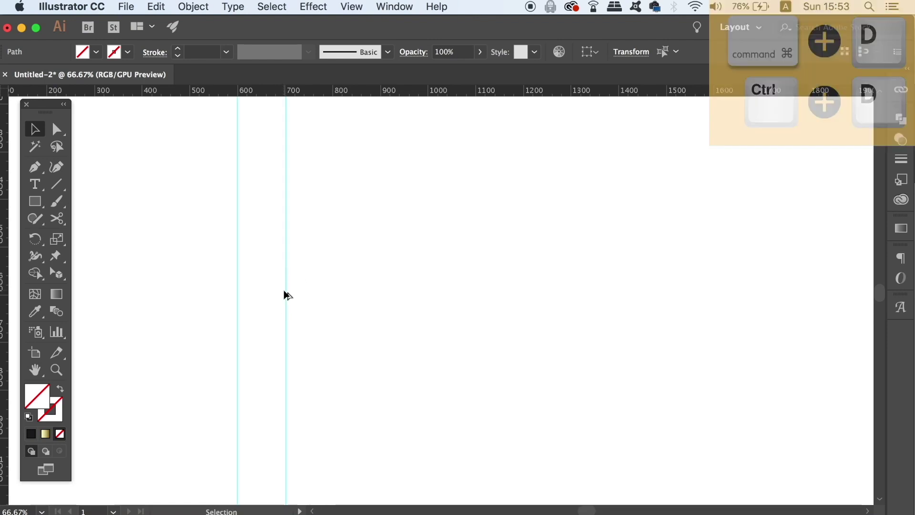
pyautogui.press('super+d')
pyautogui.press('super+d')
pyautogui.press('super+d')
pyautogui.press('super+d')
pyautogui.press('super+d')
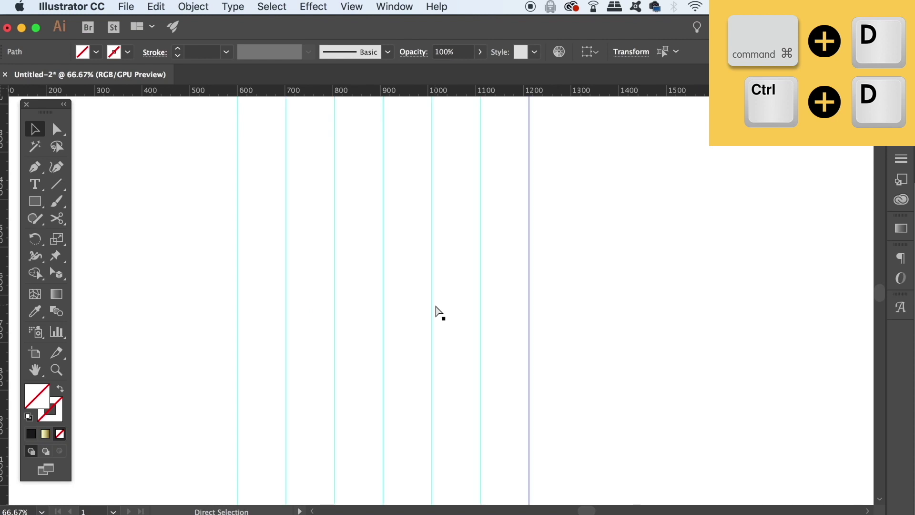
pyautogui.click(138, 230)
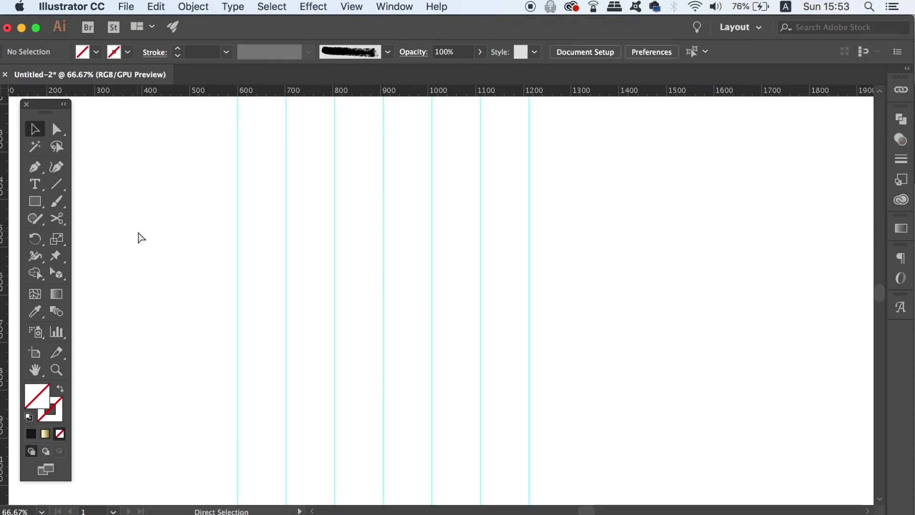
pyautogui.press('super+minus')
pyautogui.press('super+minus')
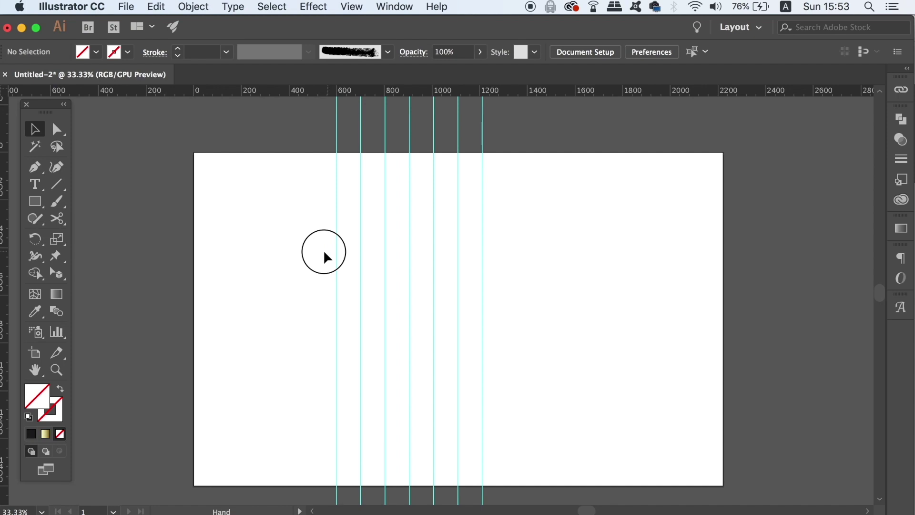
# Set a black stroke with no fill at 50% zoom.
pyautogui.moveTo(323, 249); pyautogui.dragTo(241, 277)
pyautogui.press('super+plus')
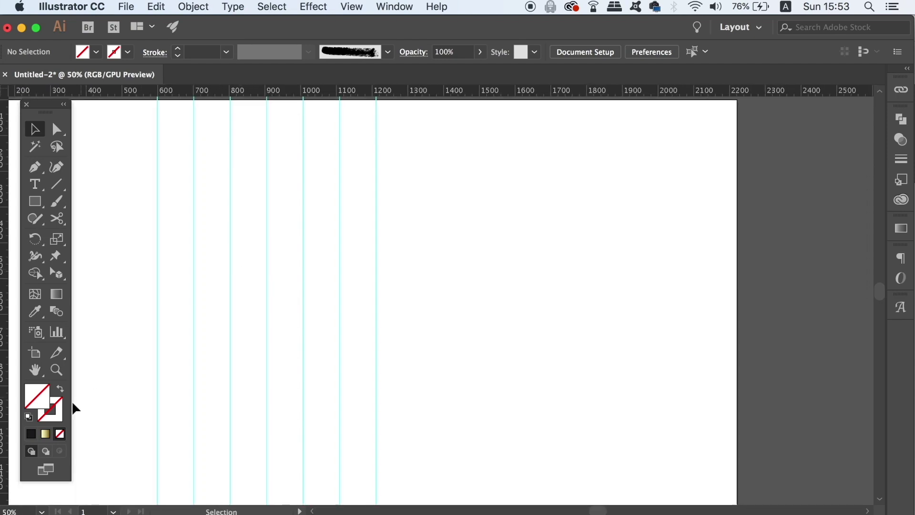
pyautogui.click(31, 433)
pyautogui.hotkey('shift', 'x')
pyautogui.press('m')
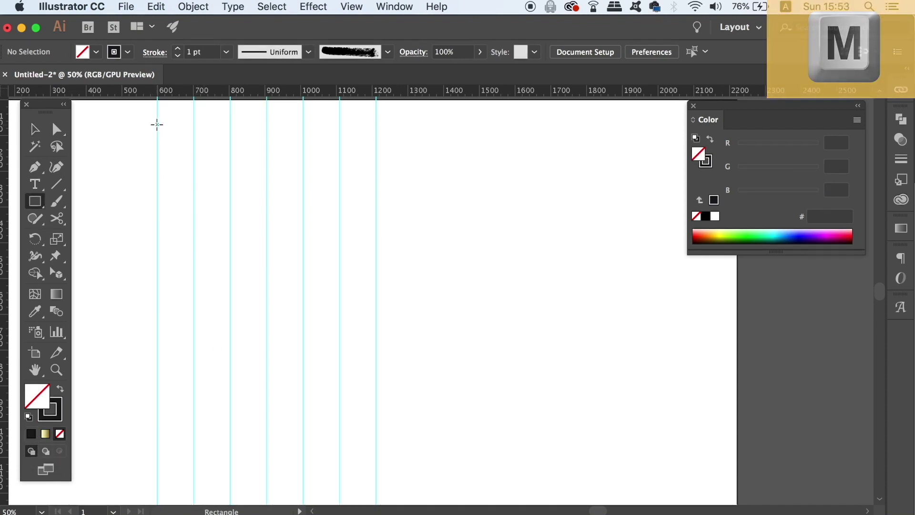
# Draw a 1224 px square starting at the leftmost guide.
pyautogui.moveTo(158, 126)
pyautogui.mouseDown()
pyautogui.moveTo(283, 261)
pyautogui.moveTo(519, 482)
pyautogui.moveTo(591, 505)
pyautogui.moveTo(561, 481)
pyautogui.mouseUp()
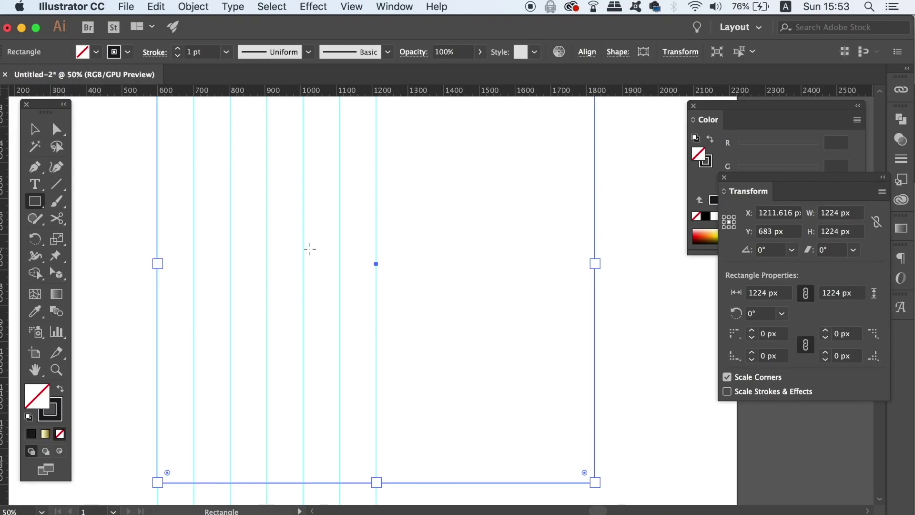
pyautogui.press('super+minus')
pyautogui.moveTo(311, 248); pyautogui.dragTo(289, 260)
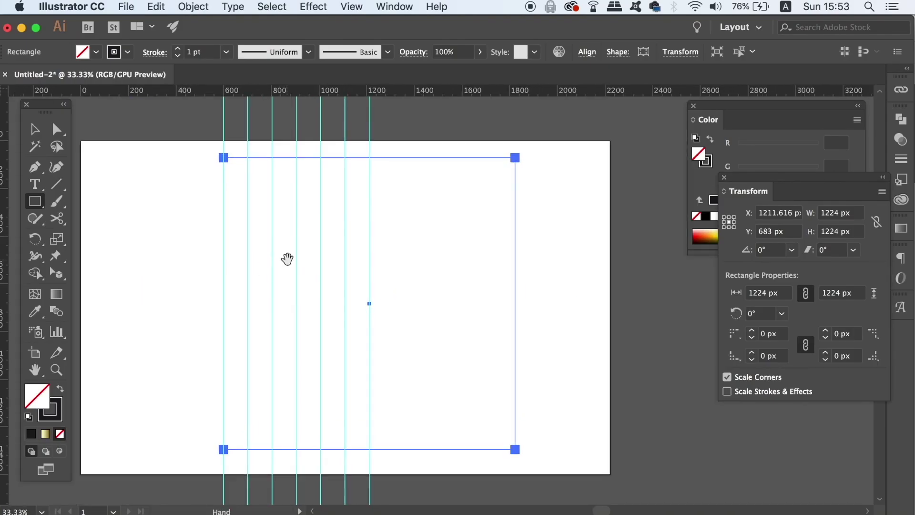
pyautogui.press('v')
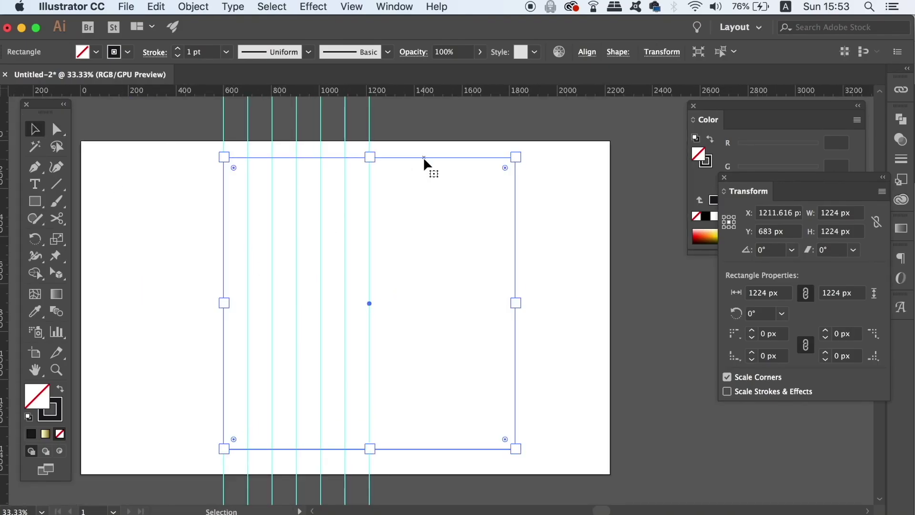
# Set the square's stroke weight to 40 pt, trying 20 pt first.
pyautogui.click(227, 51)
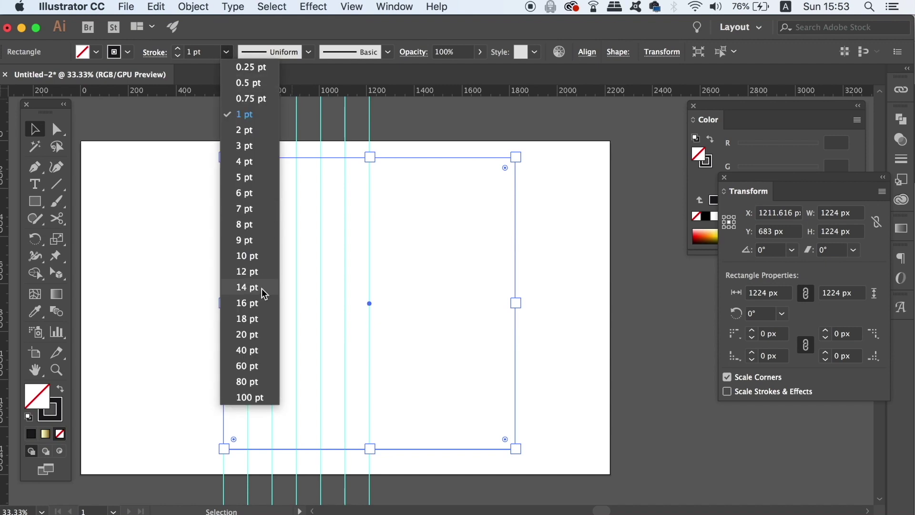
pyautogui.click(255, 334)
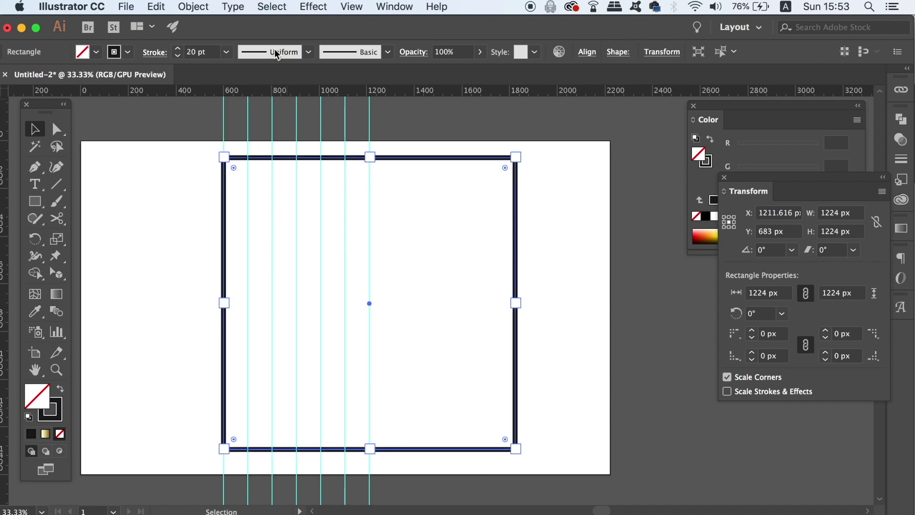
pyautogui.click(227, 51)
pyautogui.click(248, 348)
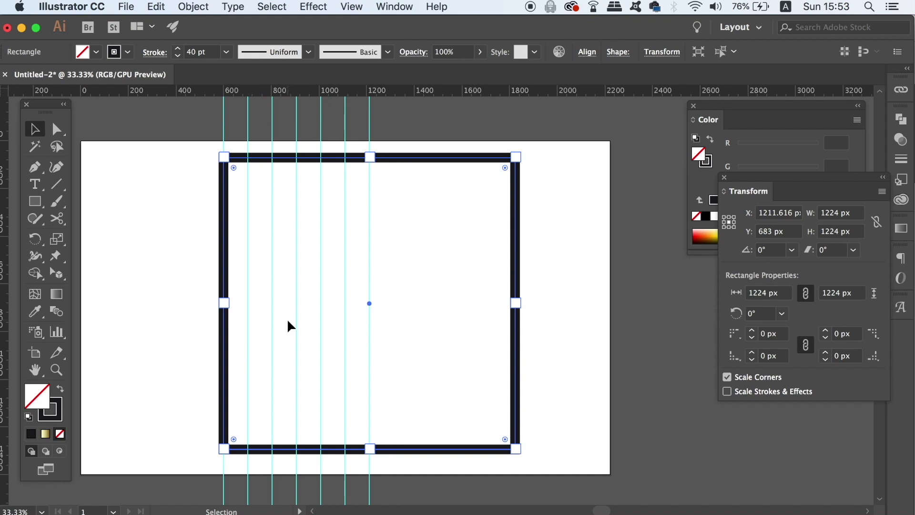
pyautogui.press('a')
pyautogui.press('super+equal')
pyautogui.press('super+minus')
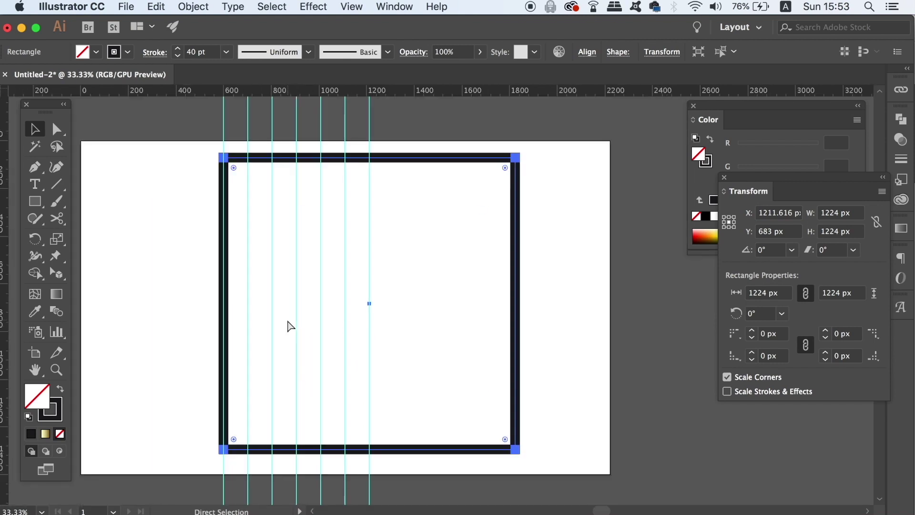
# Confirm stroke scaling is off in General preferences, then paste a copy of the square in front.
pyautogui.press('v')
pyautogui.click(71, 6)
pyautogui.moveTo(93, 46)
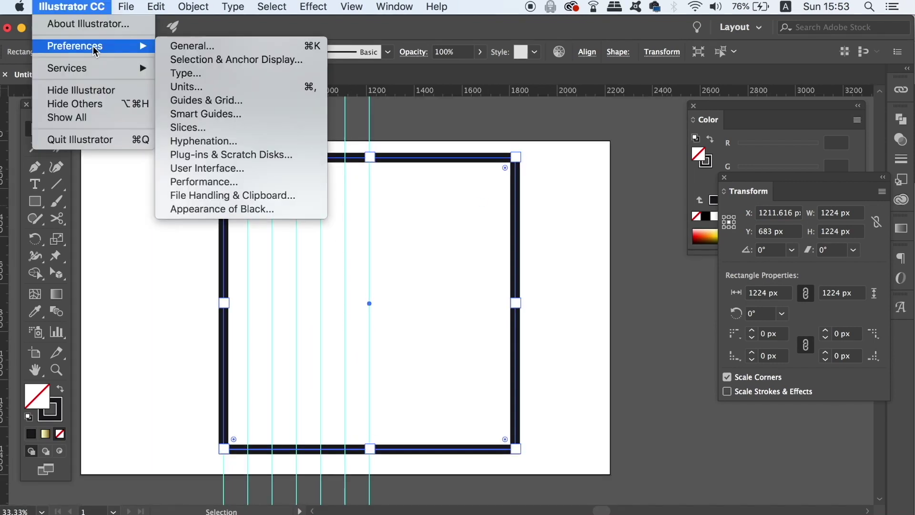
pyautogui.click(250, 46)
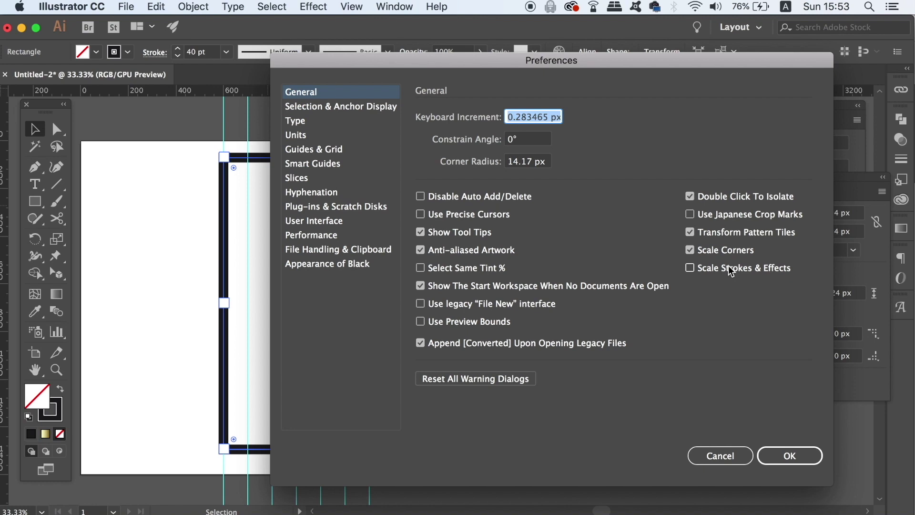
pyautogui.click(746, 455)
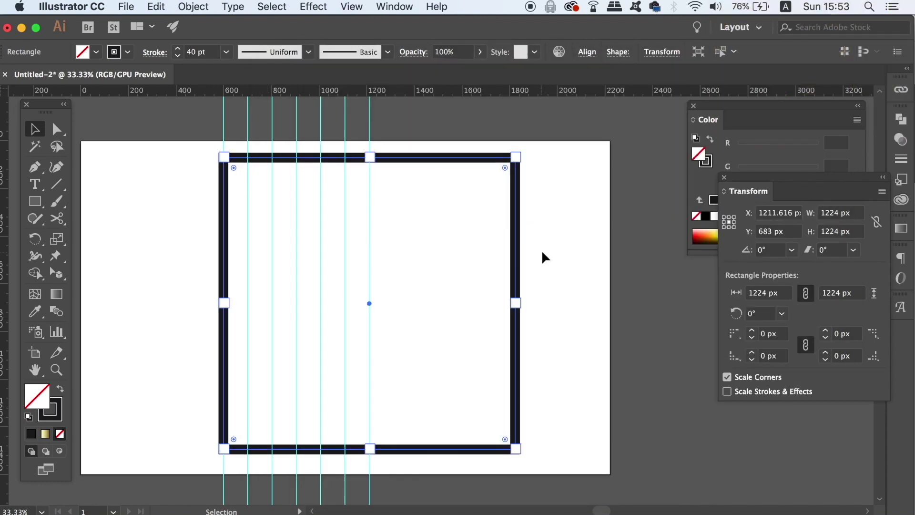
pyautogui.press('super+f')
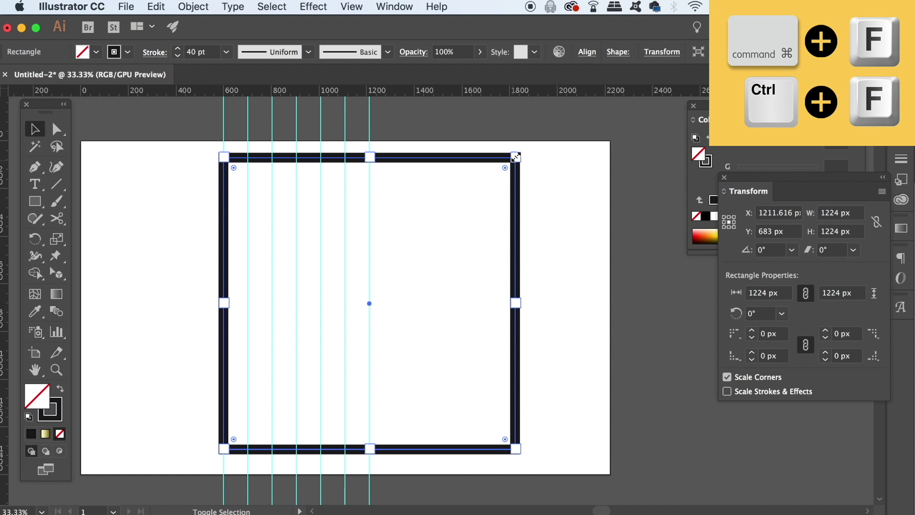
# Shrink the front copy inward and paste another square in front, scaling it smaller.
pyautogui.moveTo(516, 157); pyautogui.dragTo(493, 181)
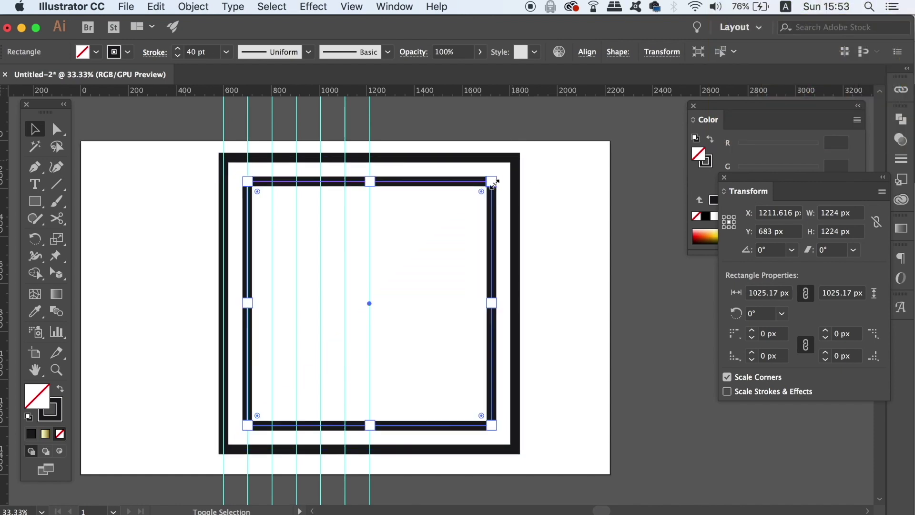
pyautogui.press('super+equal')
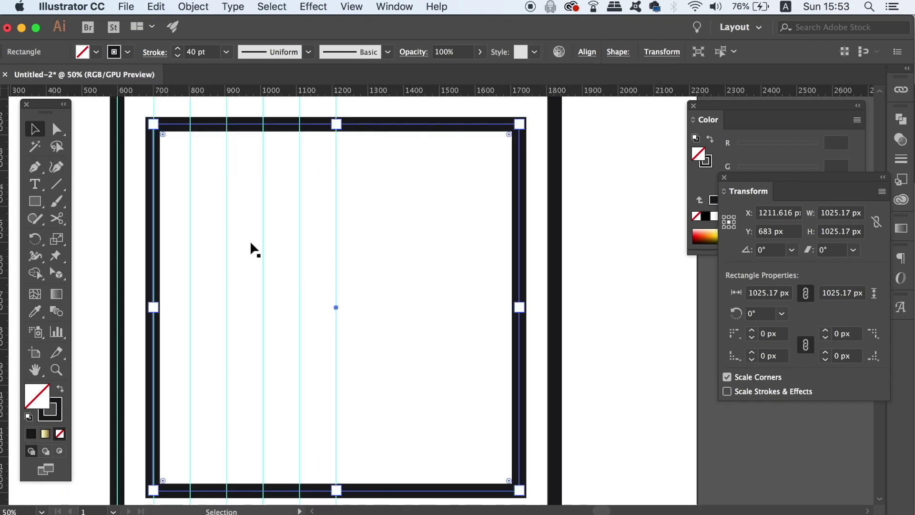
pyautogui.press('super+equal')
pyautogui.press('super+equal')
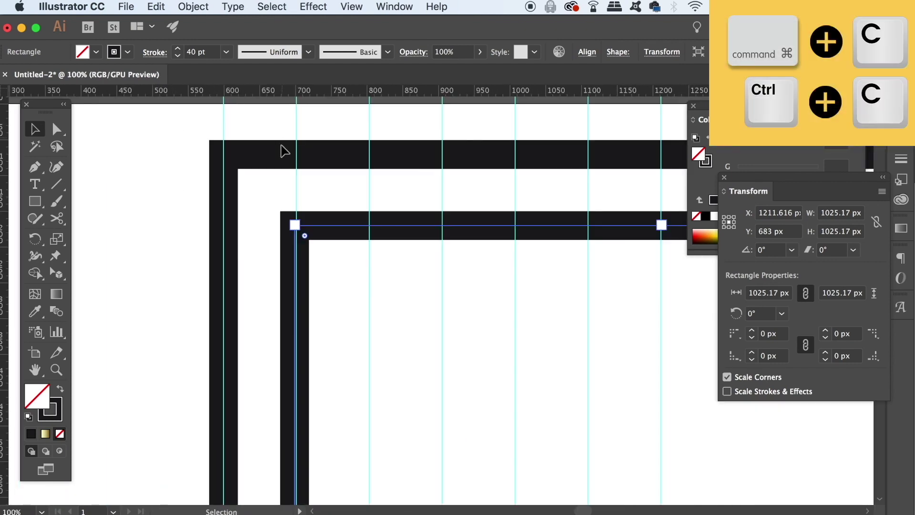
pyautogui.press('super+f')
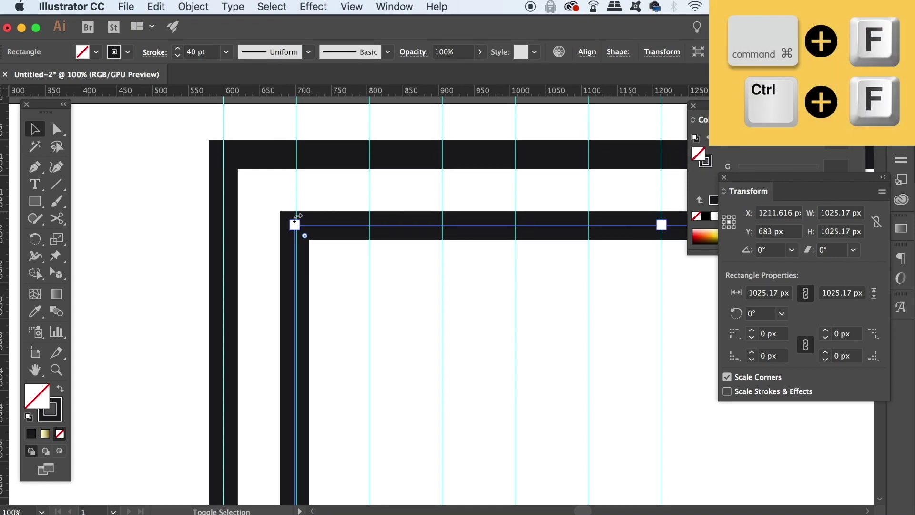
pyautogui.moveTo(294, 225); pyautogui.dragTo(437, 340)
# Keep copying, pasting in front and shrinking squares down to the 408 px centre square.
pyautogui.press('super+c')
pyautogui.press('super+f')
pyautogui.scroll(-5, 436, 340)
pyautogui.hscroll(4, 437, 340)
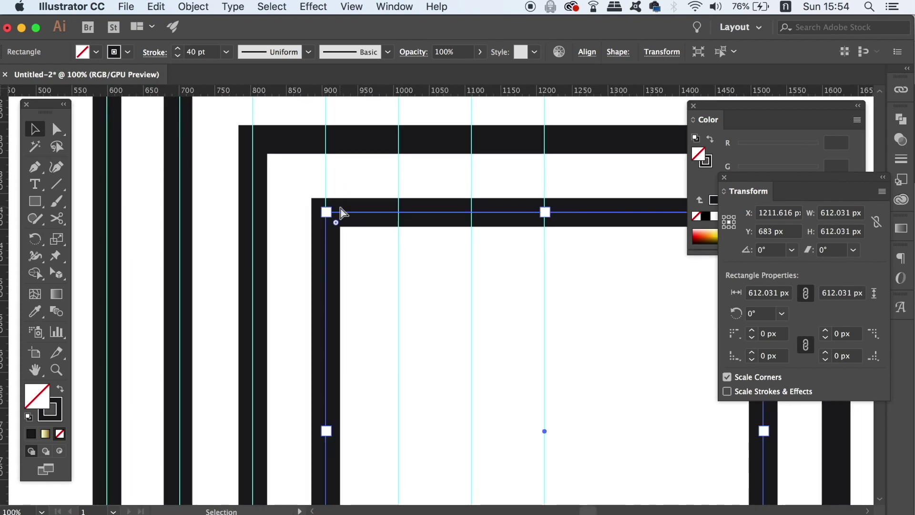
pyautogui.press('super+c')
pyautogui.press('super+f')
pyautogui.moveTo(339, 210); pyautogui.dragTo(466, 347)
pyautogui.press('super+c')
pyautogui.press('super+f')
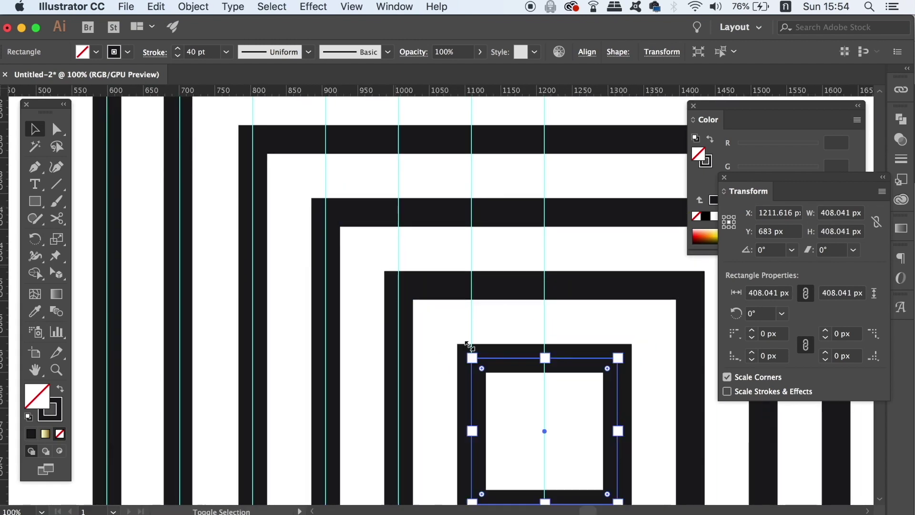
# Select all the vertical guides and delete them.
pyautogui.press('super+minus')
pyautogui.press('super+minus')
pyautogui.press('super+minus')
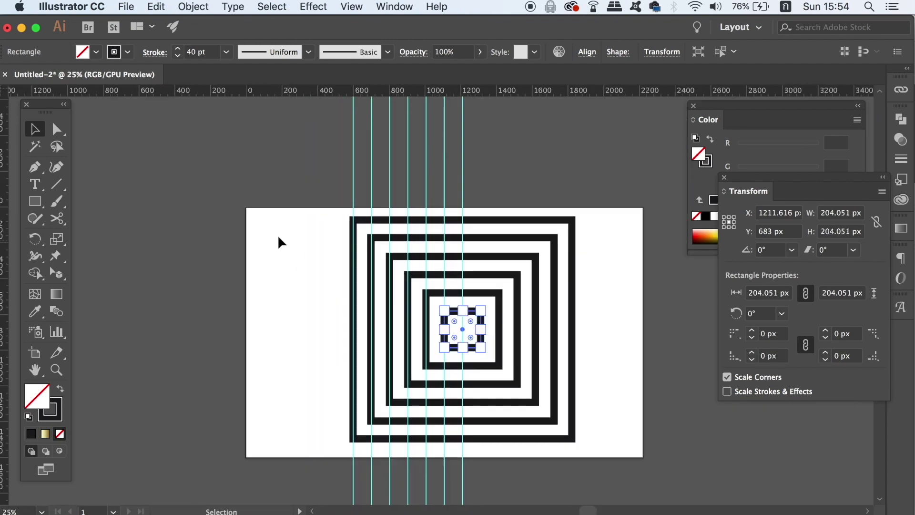
pyautogui.click(34, 129)
pyautogui.click(296, 141)
pyautogui.press('super+a')
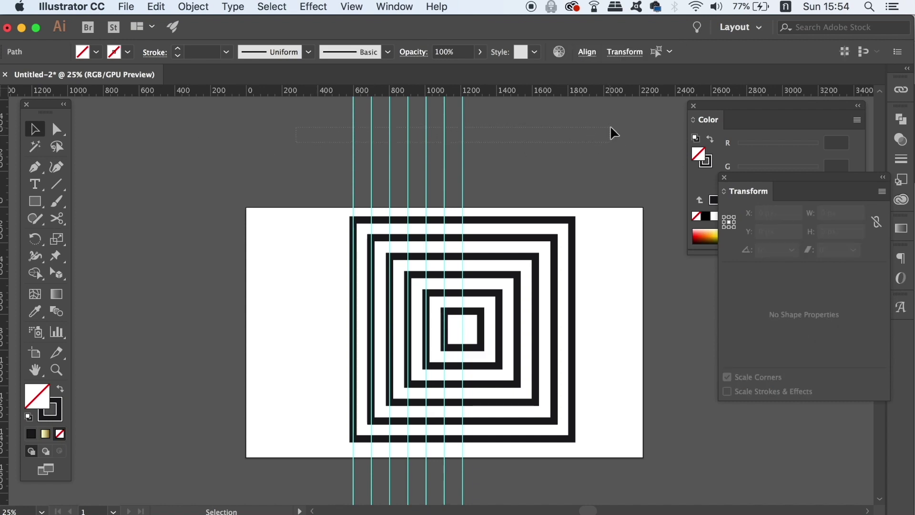
pyautogui.press('Delete')
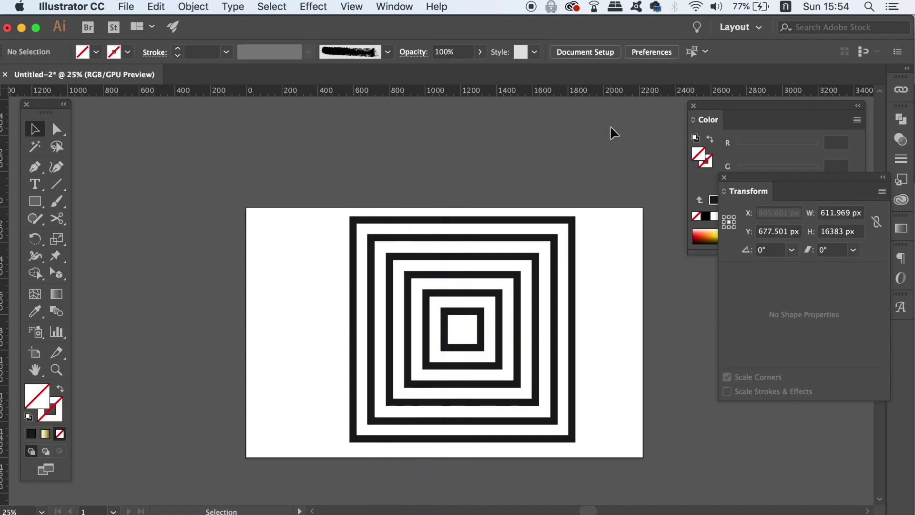
pyautogui.press('super+plus')
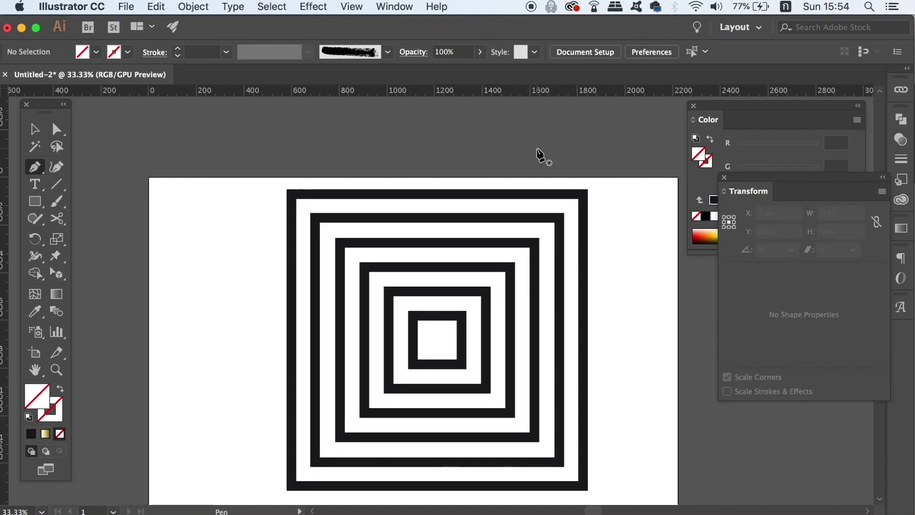
pyautogui.press('p')
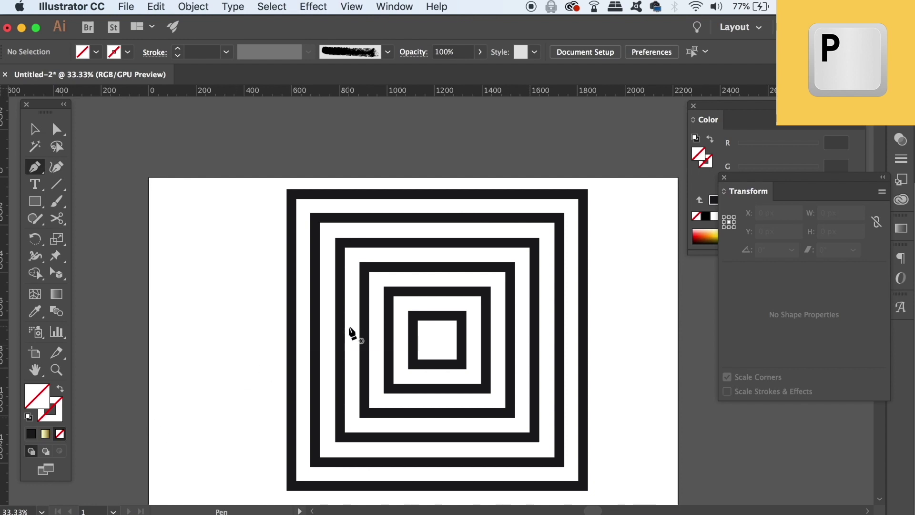
# Start a Pen path at the innermost square's corner, stepping left and up across the squares.
pyautogui.press('super+plus')
pyautogui.press('super+plus')
pyautogui.press('super+plus')
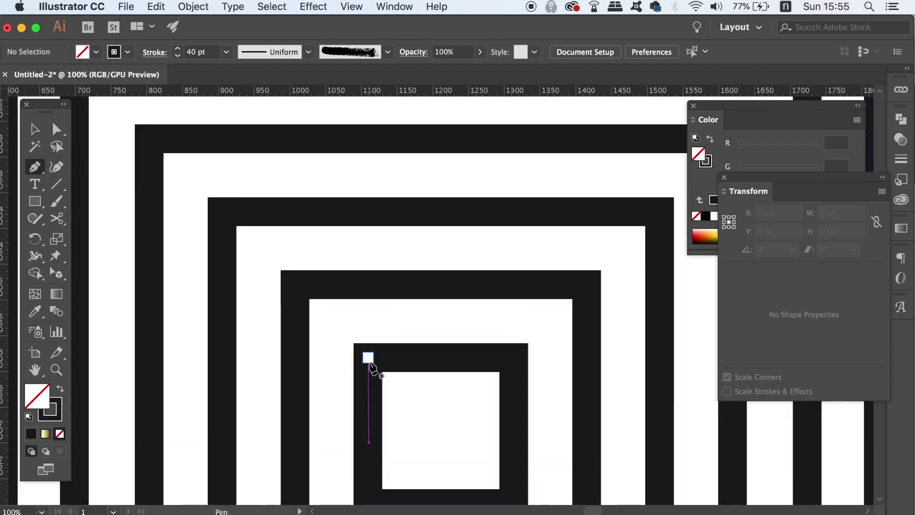
pyautogui.click(369, 358)
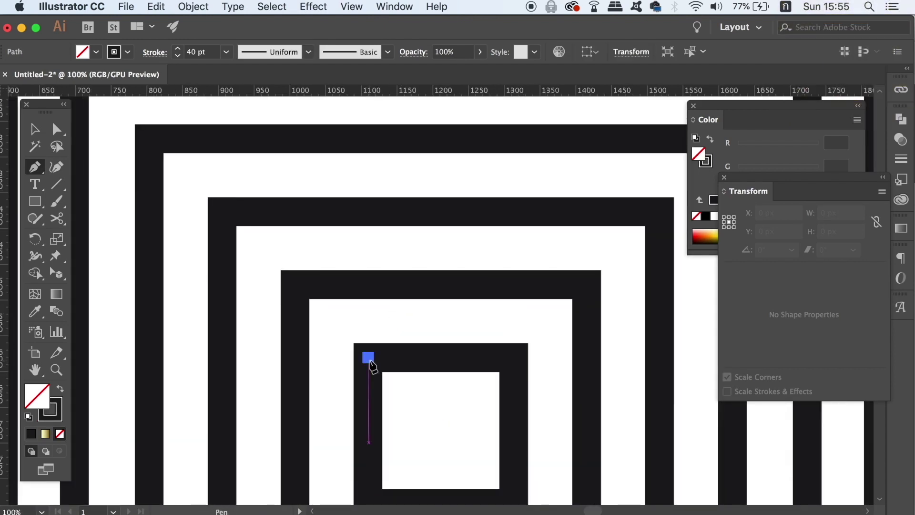
pyautogui.click(295, 358)
pyautogui.click(295, 284)
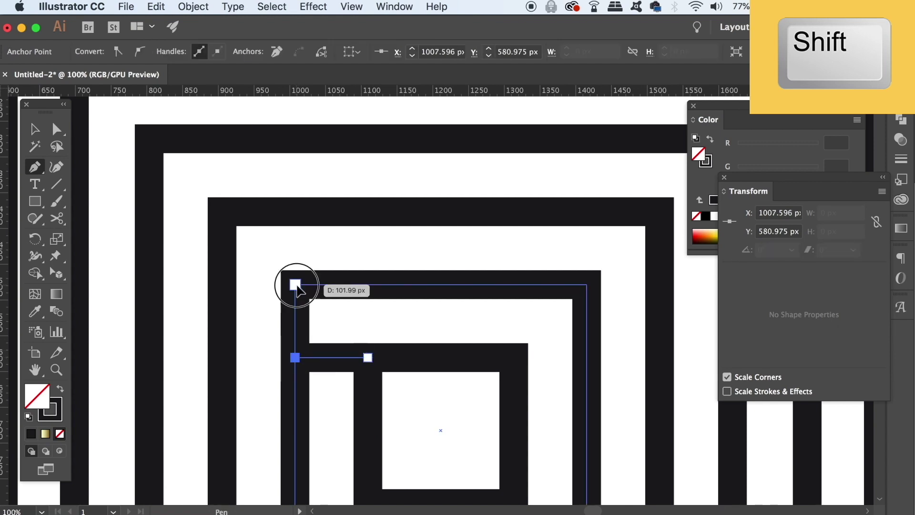
pyautogui.click(222, 284)
pyautogui.click(222, 211)
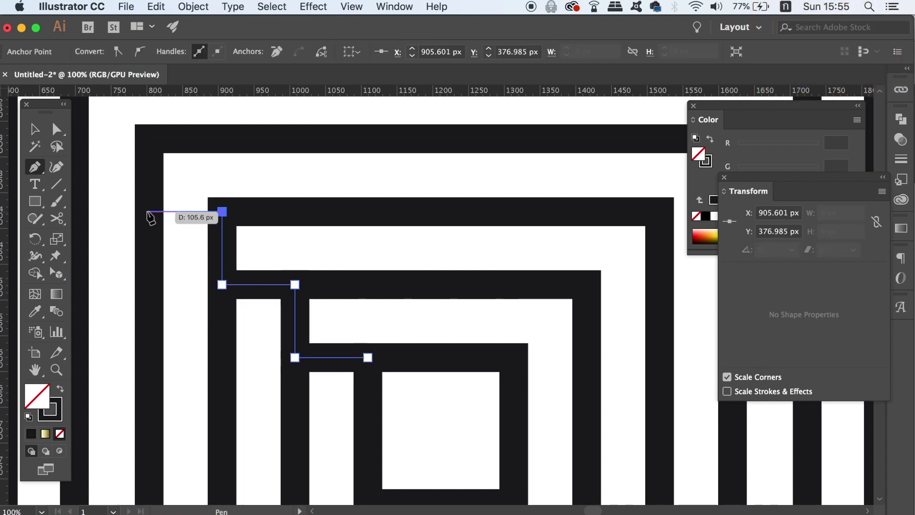
pyautogui.click(150, 211)
pyautogui.click(149, 139)
# Extend the stepped path out to the outer frame and deselect it.
pyautogui.hscroll(-8, 390, 244)
pyautogui.scroll(4, 389, 244)
pyautogui.click(267, 232)
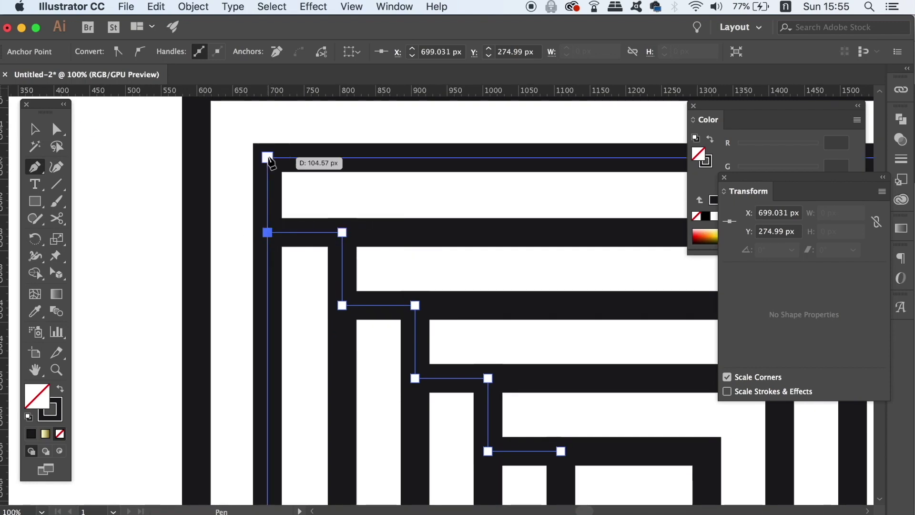
pyautogui.click(267, 157)
pyautogui.click(194, 158)
pyautogui.click(34, 129)
pyautogui.click(110, 126)
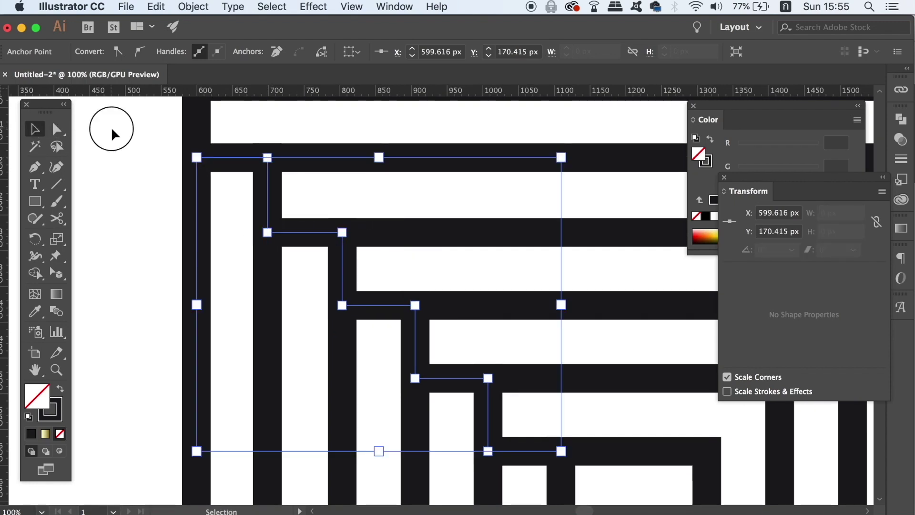
pyautogui.press('super+minus')
pyautogui.press('super+minus')
pyautogui.press('super+minus')
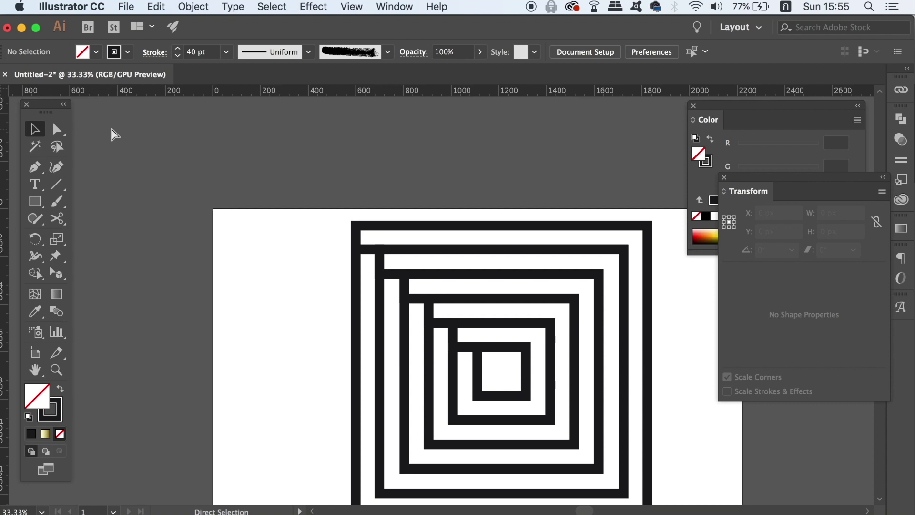
pyautogui.moveTo(288, 212); pyautogui.dragTo(180, 159)
pyautogui.press('super+plus')
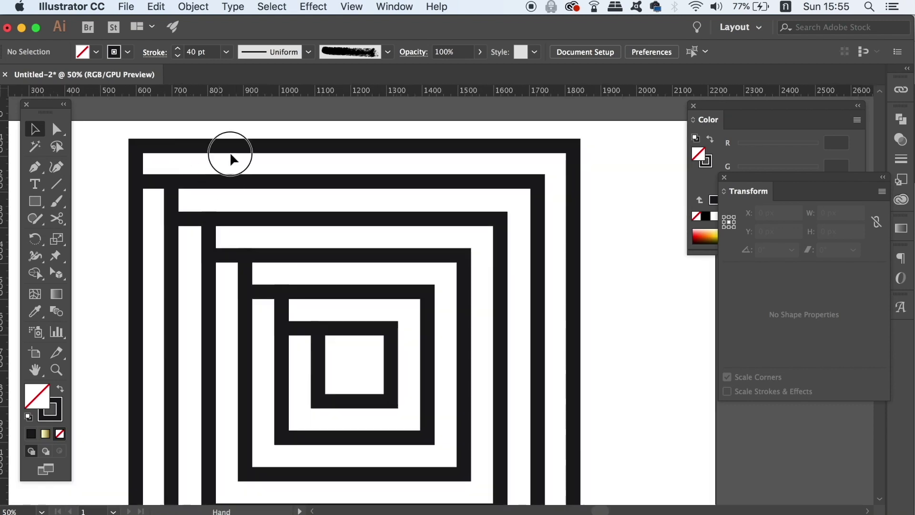
pyautogui.scroll(-3, 254, 169)
pyautogui.hscroll(-1, 253, 170)
# Rotate a copy of the stepped path 90° around the centre square.
pyautogui.click(269, 227)
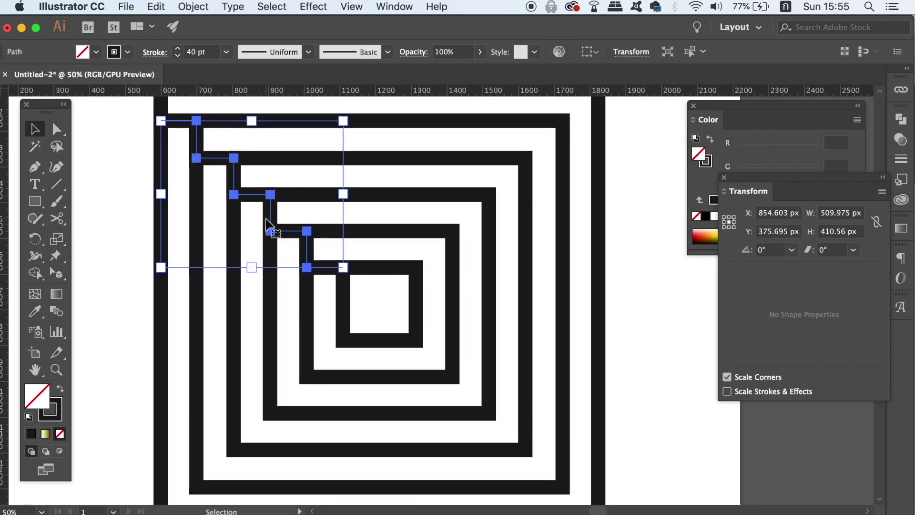
pyautogui.press('r')
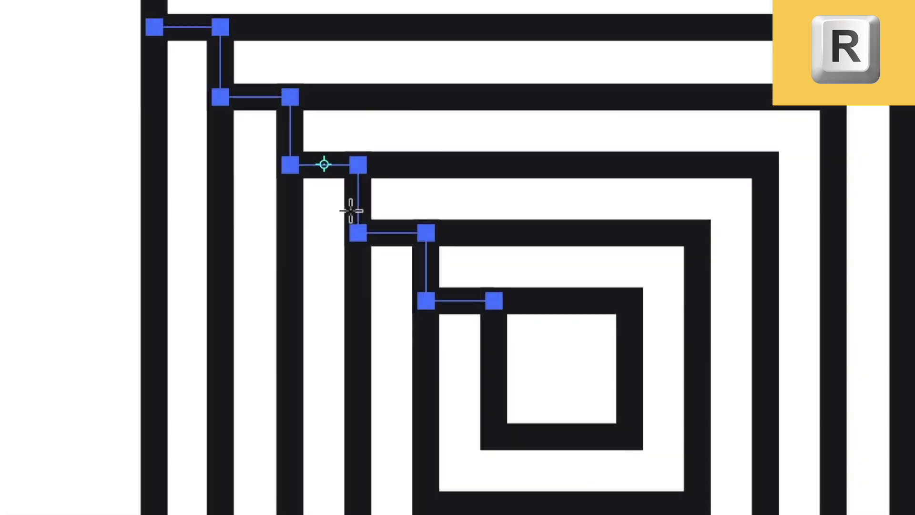
pyautogui.moveTo(324, 165)
pyautogui.mouseDown()
pyautogui.moveTo(444, 307)
pyautogui.moveTo(562, 391)
pyautogui.moveTo(563, 368)
pyautogui.mouseUp()
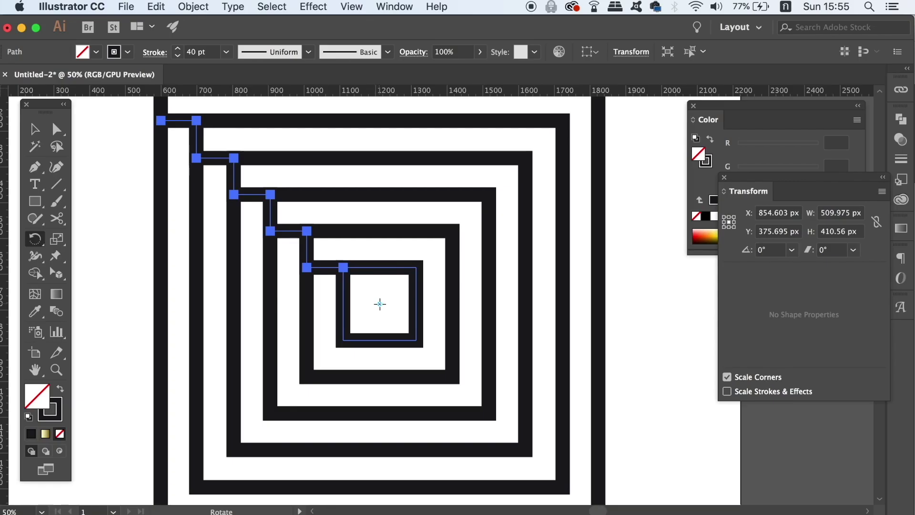
pyautogui.press('super+equal')
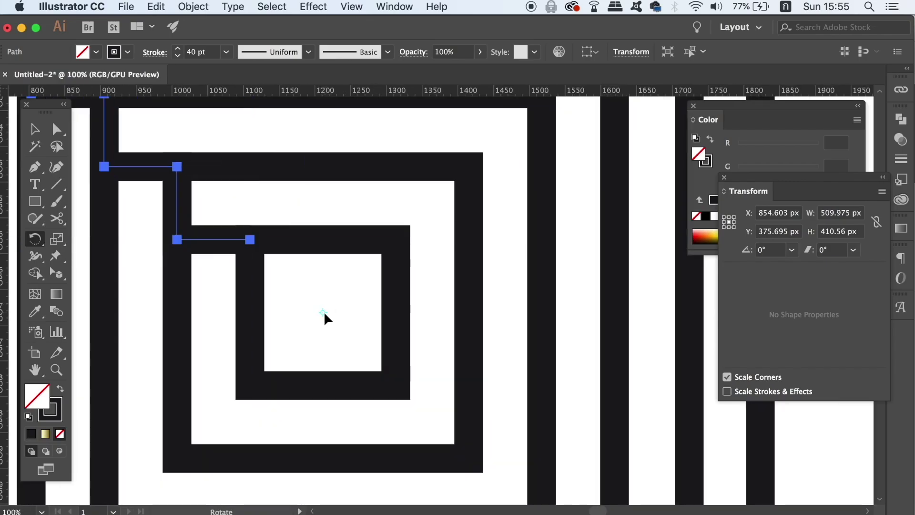
pyautogui.press('alt')
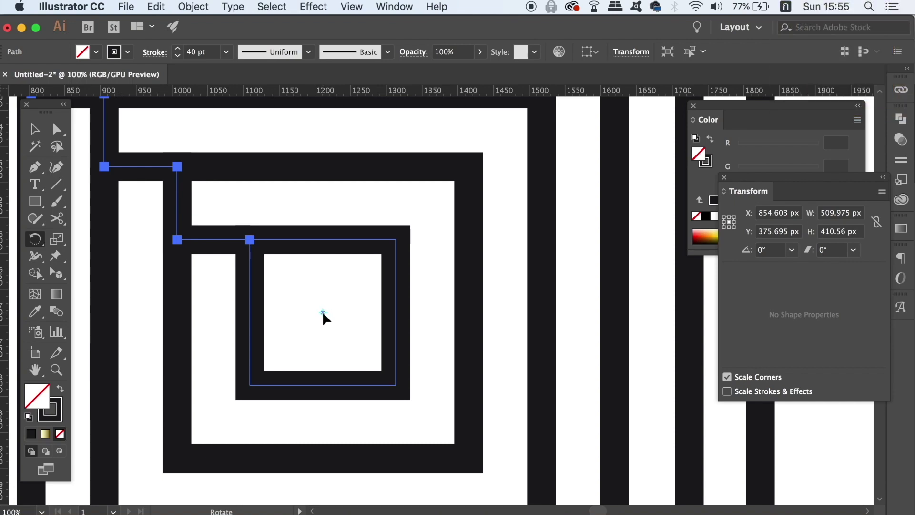
pyautogui.keyDown('alt'); pyautogui.click(323, 313); pyautogui.keyUp('alt')
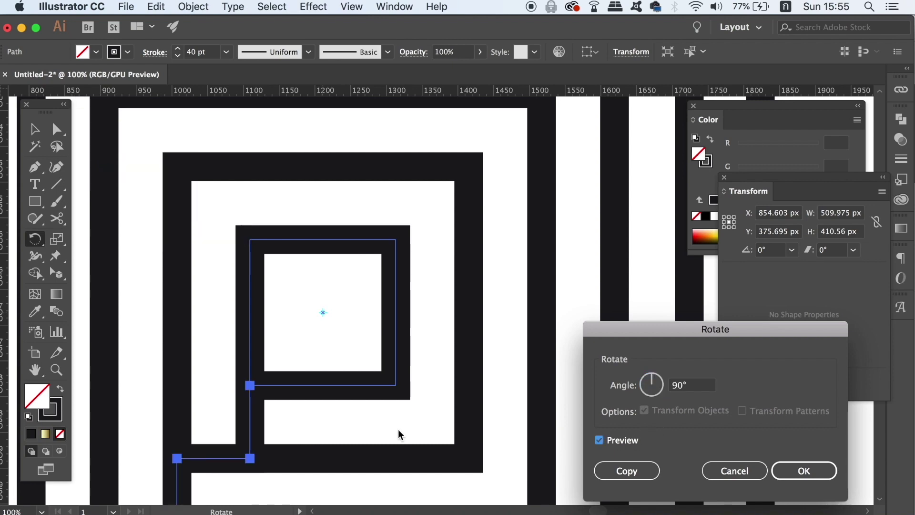
pyautogui.click(634, 468)
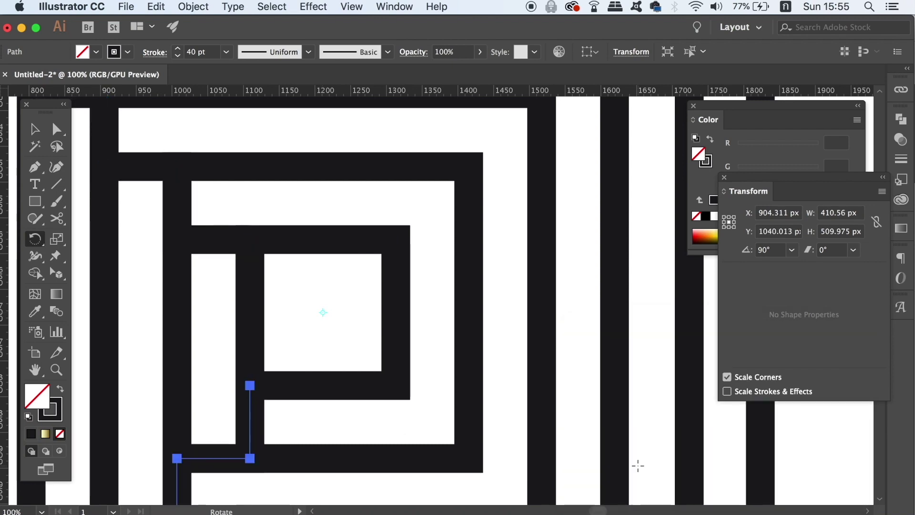
# Repeat the 90° rotated copy for the remaining corners and deselect.
pyautogui.press('super+minus')
pyautogui.press('super+minus')
pyautogui.press('super+minus')
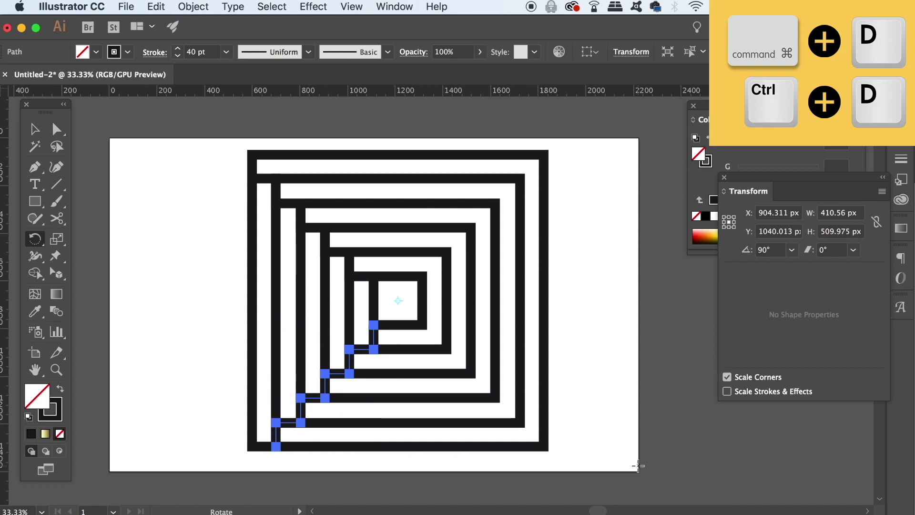
pyautogui.press('super+d')
pyautogui.press('super+d')
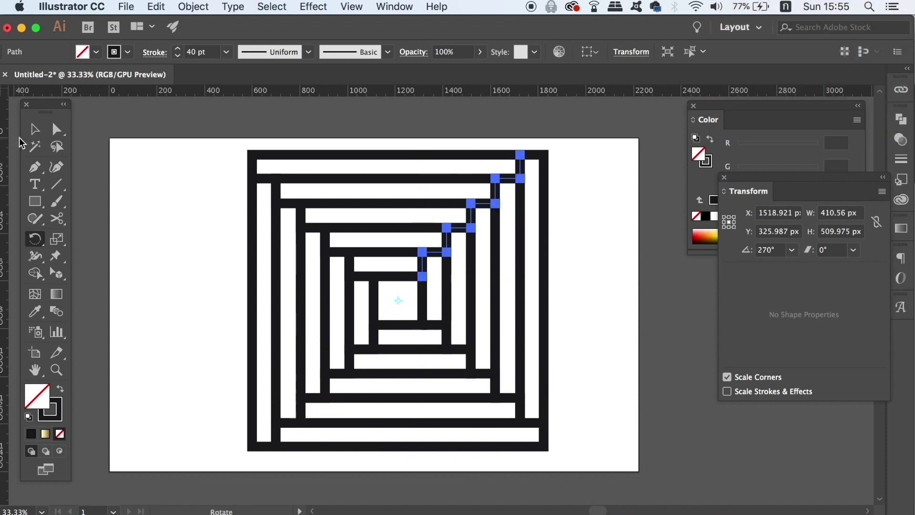
pyautogui.click(34, 128)
pyautogui.click(112, 193)
pyautogui.press('super+minus')
pyautogui.press('super+minus')
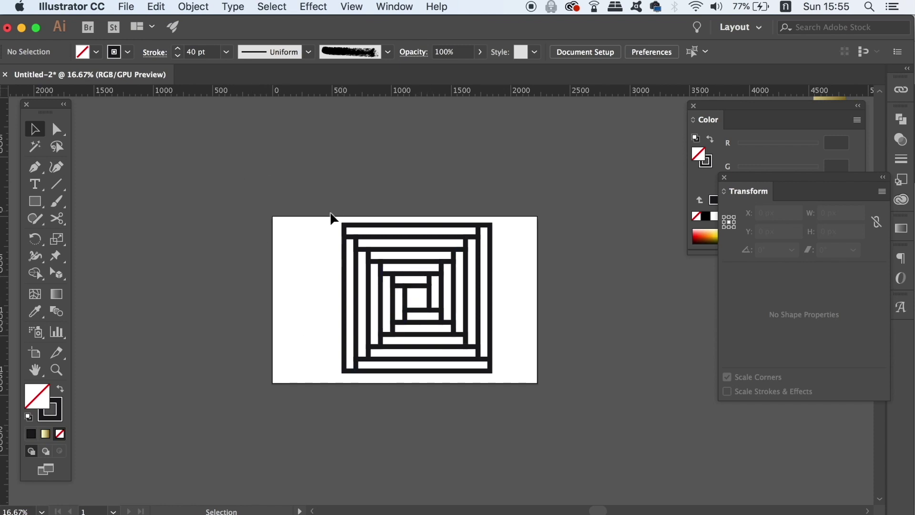
# Select all squares and stepped paths, apply Outline Stroke, and Unite them in Pathfinder.
pyautogui.moveTo(297, 217); pyautogui.dragTo(549, 383)
pyautogui.click(196, 6)
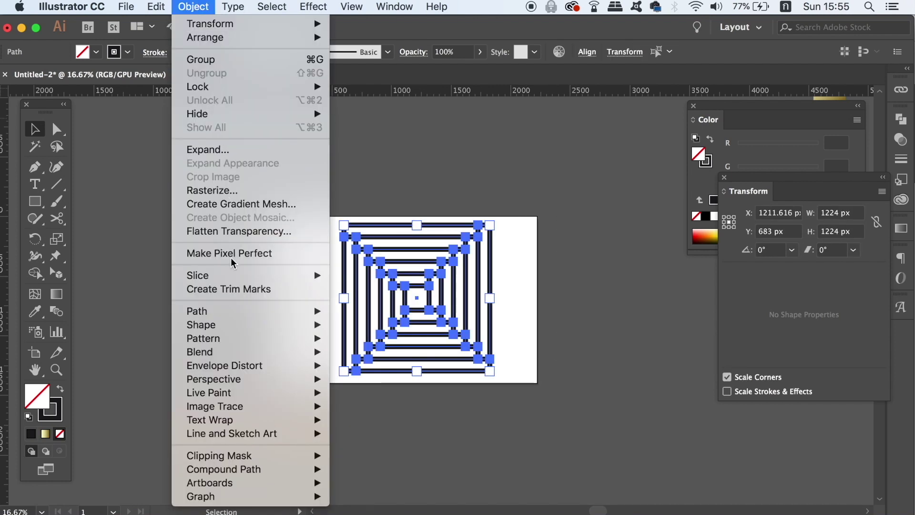
pyautogui.moveTo(232, 311)
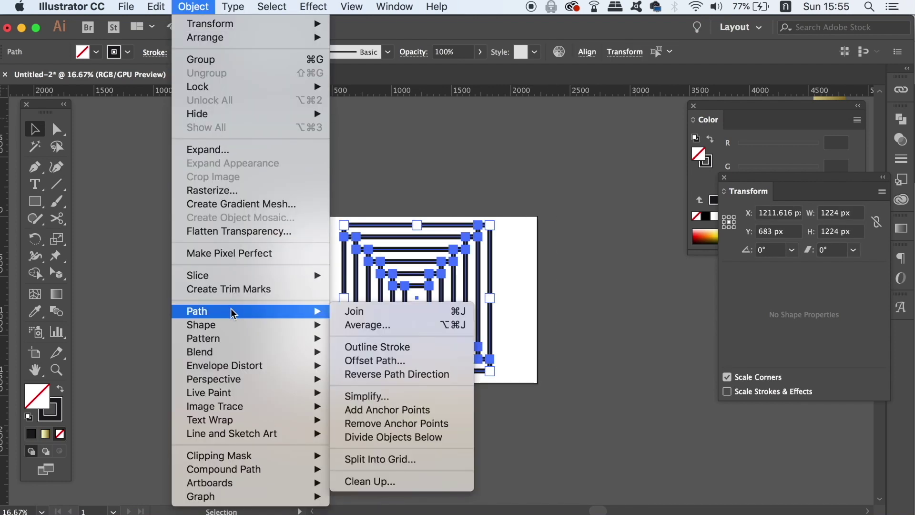
pyautogui.click(405, 351)
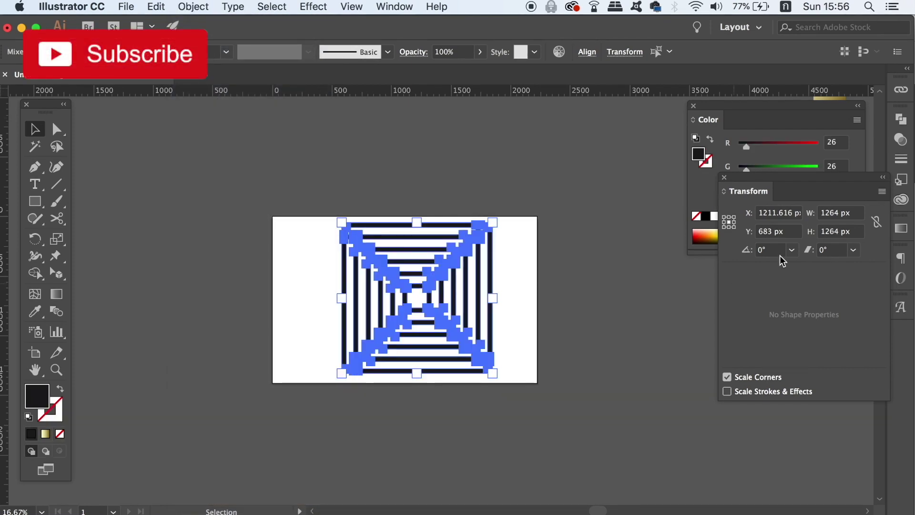
pyautogui.click(901, 119)
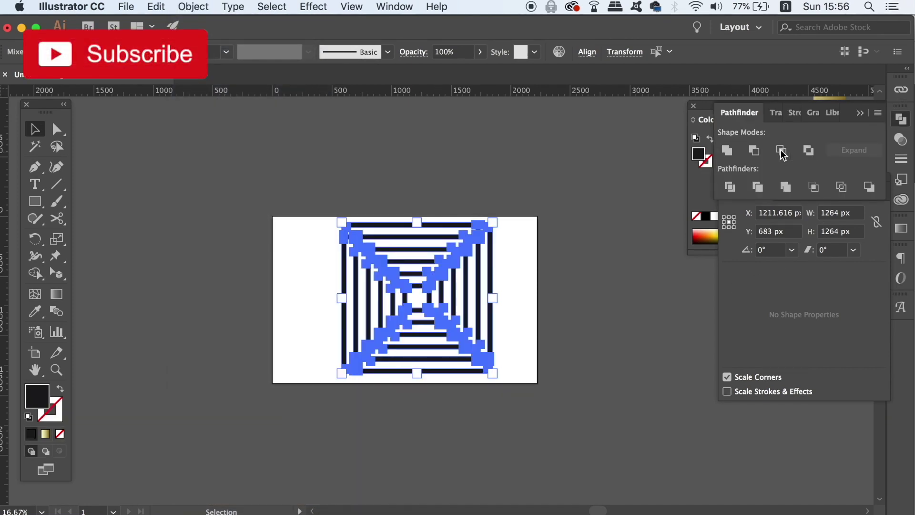
pyautogui.click(725, 152)
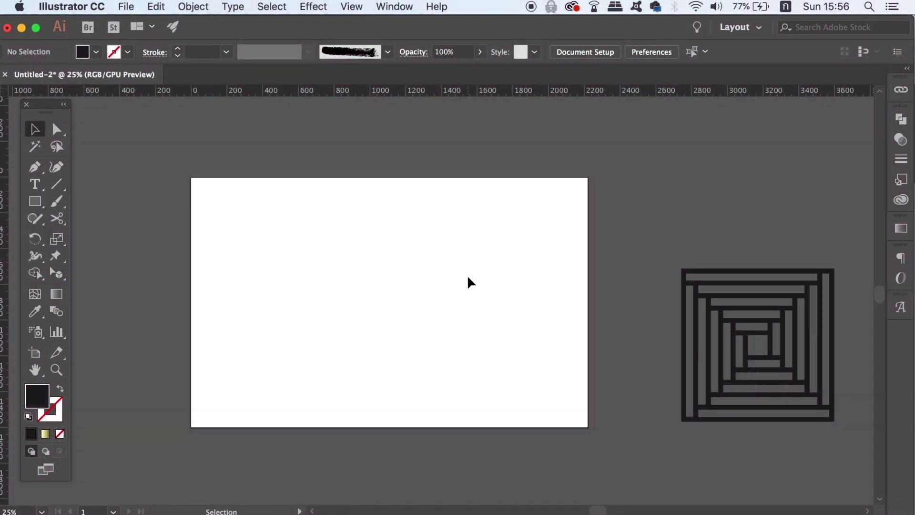
# Display the two-point perspective grid with the Perspective Grid Tool.
pyautogui.click(58, 275)
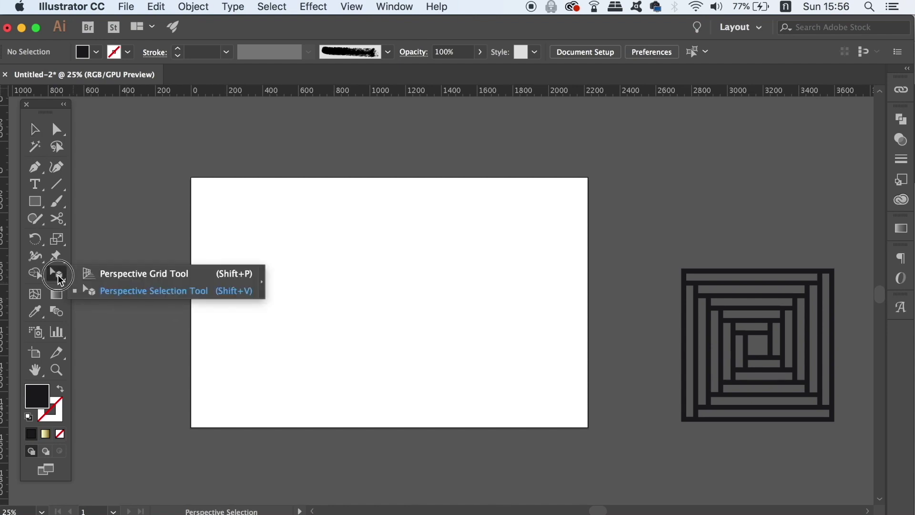
pyautogui.click(80, 273)
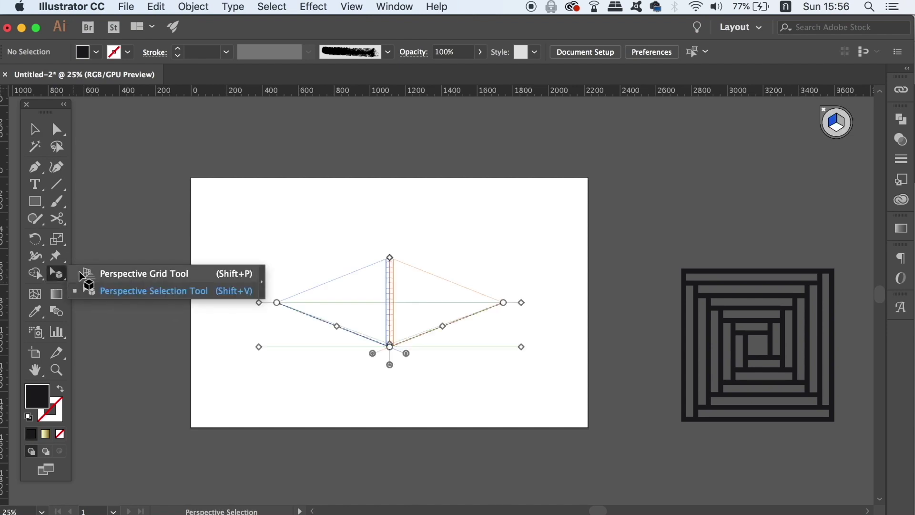
pyautogui.press('super+equal')
pyautogui.press('super+equal')
pyautogui.press('super+equal')
pyautogui.press('super+equal')
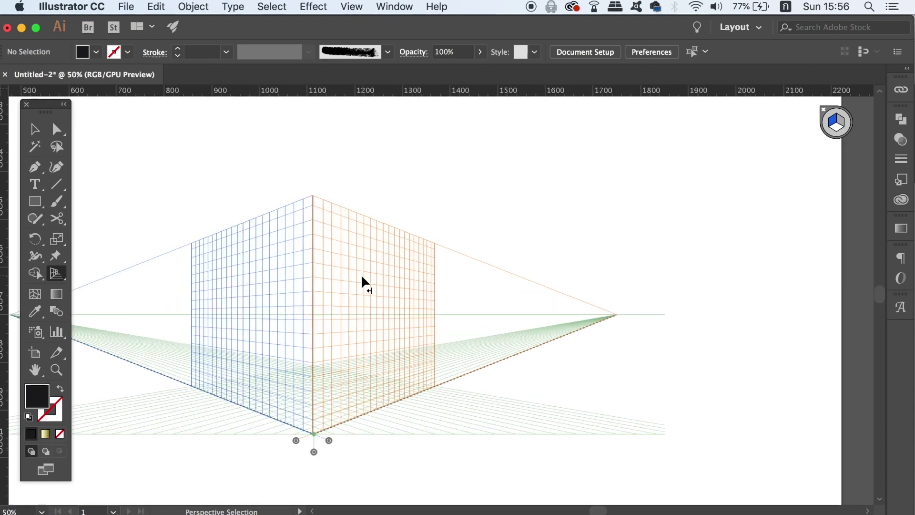
pyautogui.moveTo(371, 276); pyautogui.dragTo(478, 275)
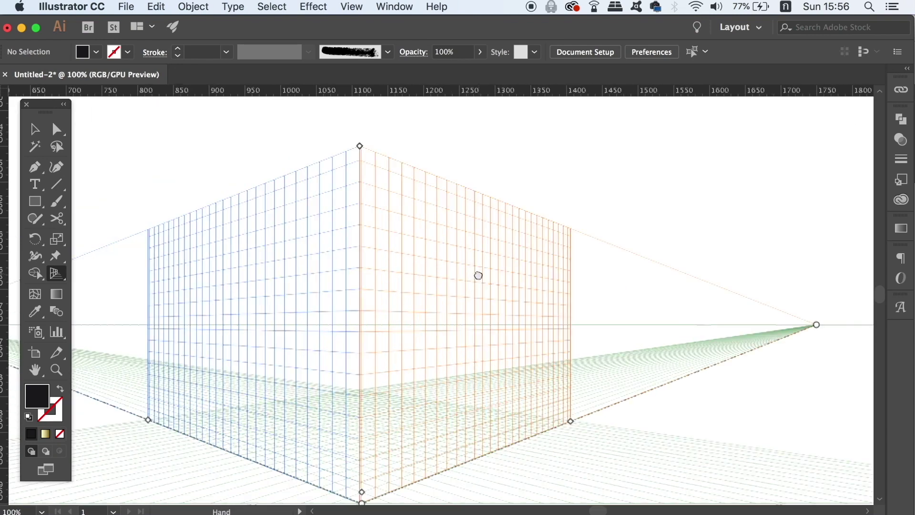
# Pull the left vanishing point toward the centre and lower the vertical planes' top.
pyautogui.moveTo(463, 233); pyautogui.dragTo(532, 227)
pyautogui.press('super+minus')
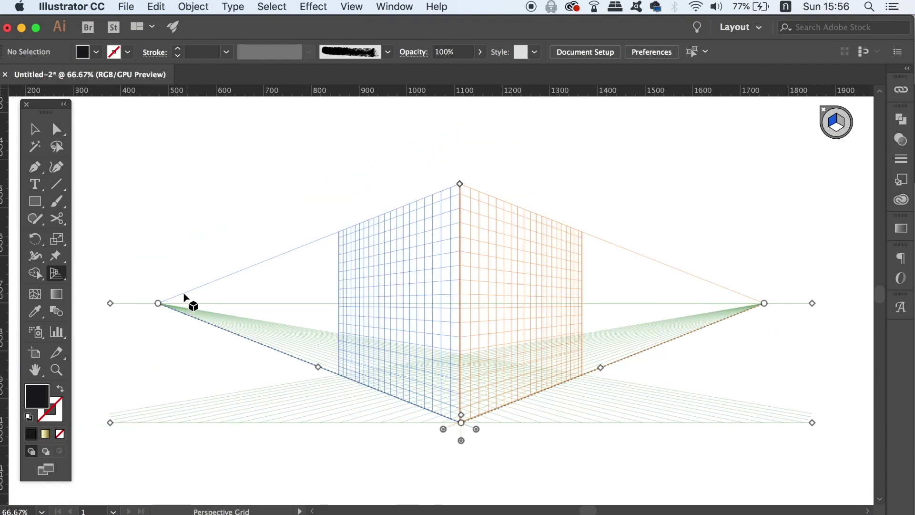
pyautogui.moveTo(190, 302); pyautogui.dragTo(263, 310)
pyautogui.moveTo(460, 185); pyautogui.dragTo(461, 248)
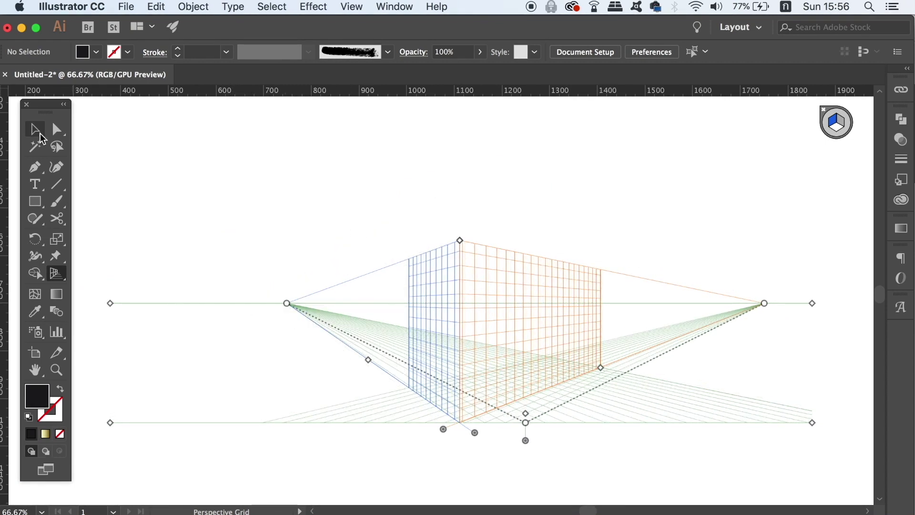
# Move the flat maze onto the adjusted perspective grid.
pyautogui.press('v')
pyautogui.press('super+plus')
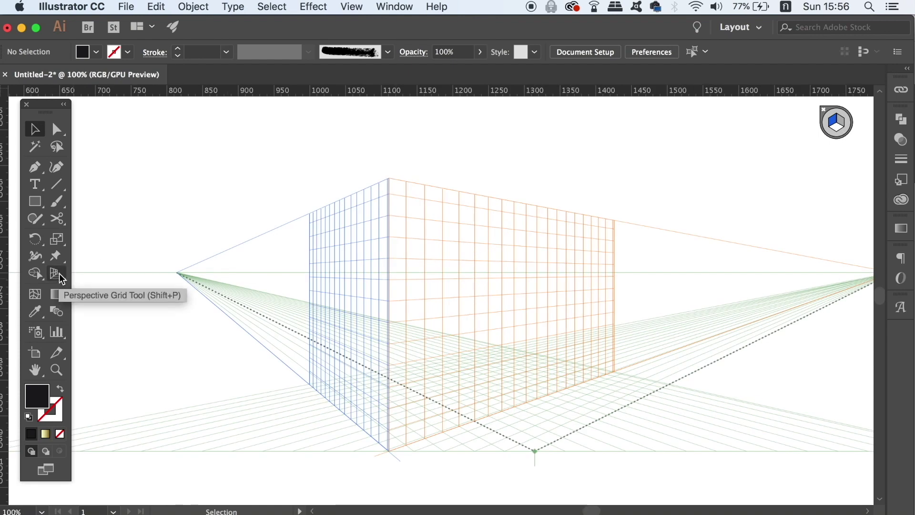
pyautogui.press('super+minus')
pyautogui.press('space')
pyautogui.moveTo(341, 255); pyautogui.dragTo(329, 250)
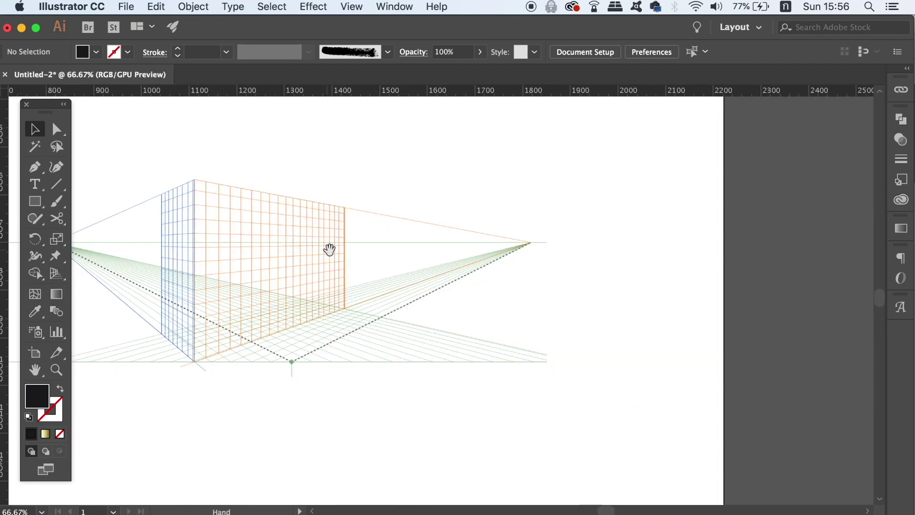
pyautogui.hscroll(10, 476, 281)
pyautogui.moveTo(756, 264); pyautogui.dragTo(243, 245)
# Scale the maze down in several passes and move it over the perspective grid.
pyautogui.moveTo(637, 130); pyautogui.dragTo(448, 323)
pyautogui.hscroll(-10, 670, 278)
pyautogui.scroll(-3, 670, 278)
pyautogui.moveTo(506, 287); pyautogui.dragTo(302, 165)
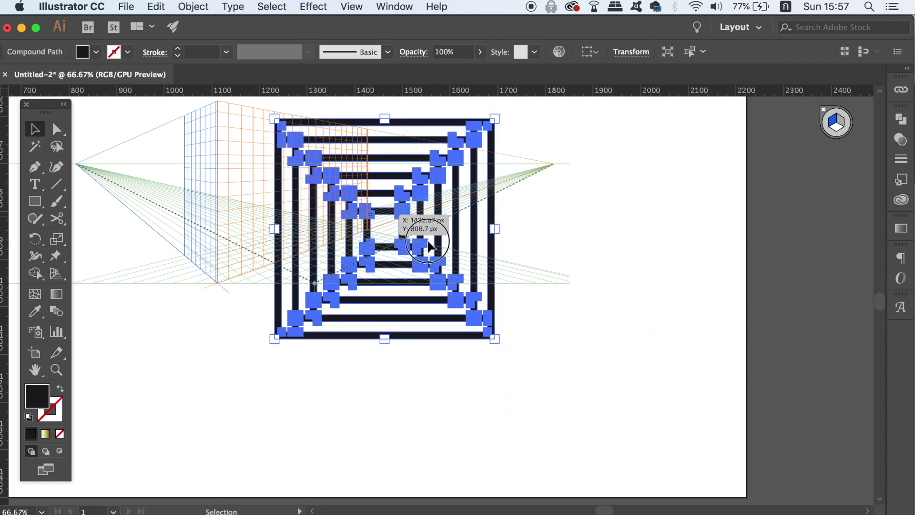
pyautogui.hscroll(-5, 692, 424)
pyautogui.scroll(3, 692, 423)
pyautogui.moveTo(618, 407); pyautogui.dragTo(559, 374)
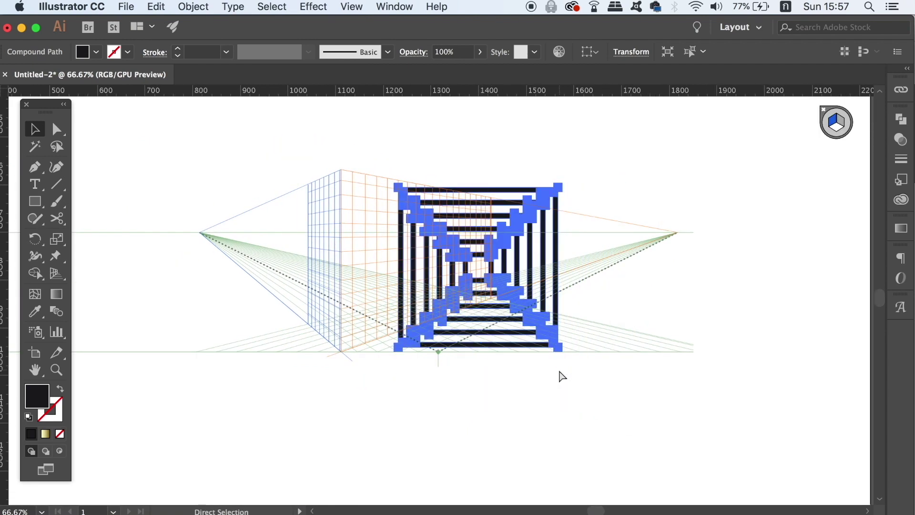
pyautogui.press('super+equal')
pyautogui.hscroll(-2, 528, 364)
pyautogui.scroll(1, 527, 364)
pyautogui.moveTo(664, 403); pyautogui.dragTo(624, 364)
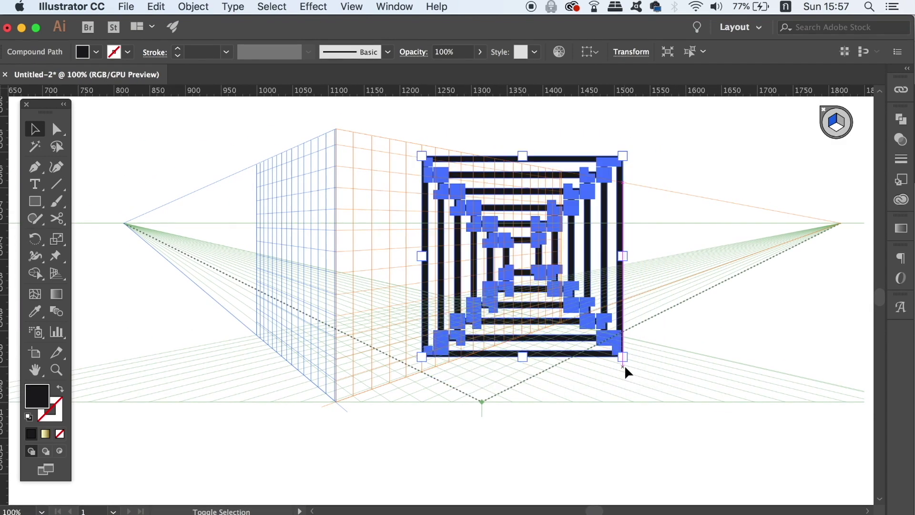
# Alt-drag a maze copy to the left, make the right plane active, and pick Perspective Selection.
pyautogui.moveTo(582, 307); pyautogui.dragTo(193, 303)
pyautogui.keyDown('alt'); pyautogui.click(516, 300); pyautogui.keyUp('alt')
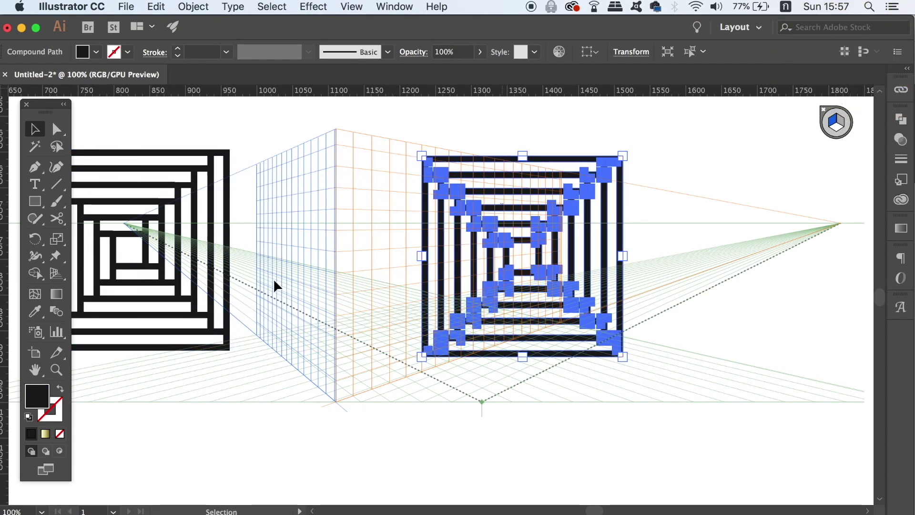
pyautogui.click(58, 273)
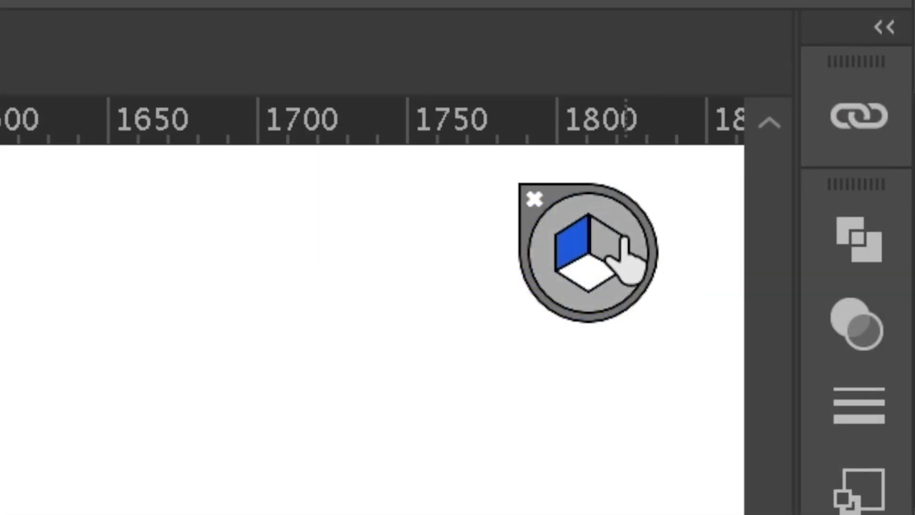
pyautogui.click(623, 246)
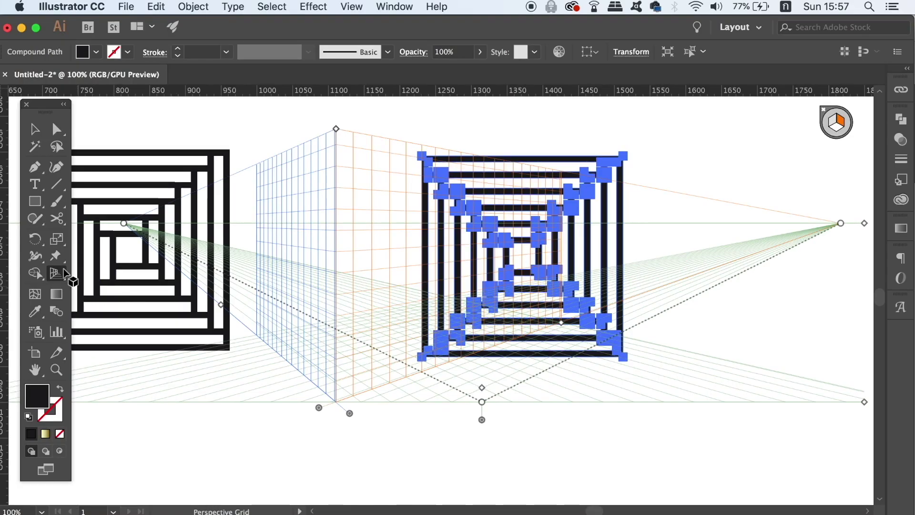
pyautogui.click(59, 273)
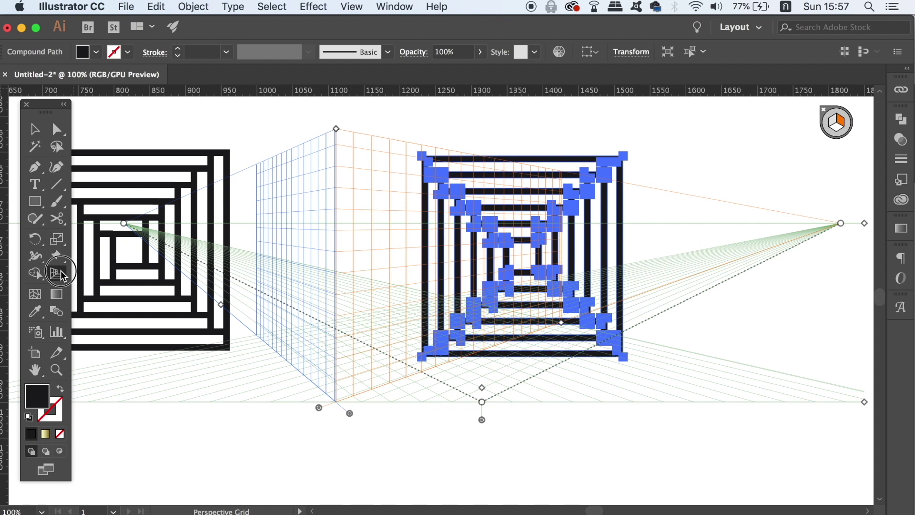
pyautogui.click(62, 276)
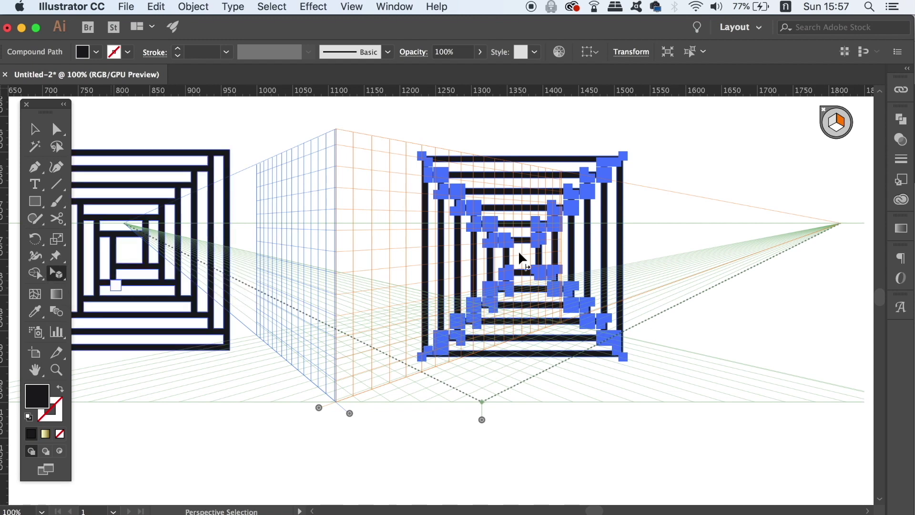
# Map the maze onto the right grid plane, then drag the flat copy onto the left plane.
pyautogui.moveTo(520, 250); pyautogui.dragTo(503, 298)
pyautogui.press('super+equal')
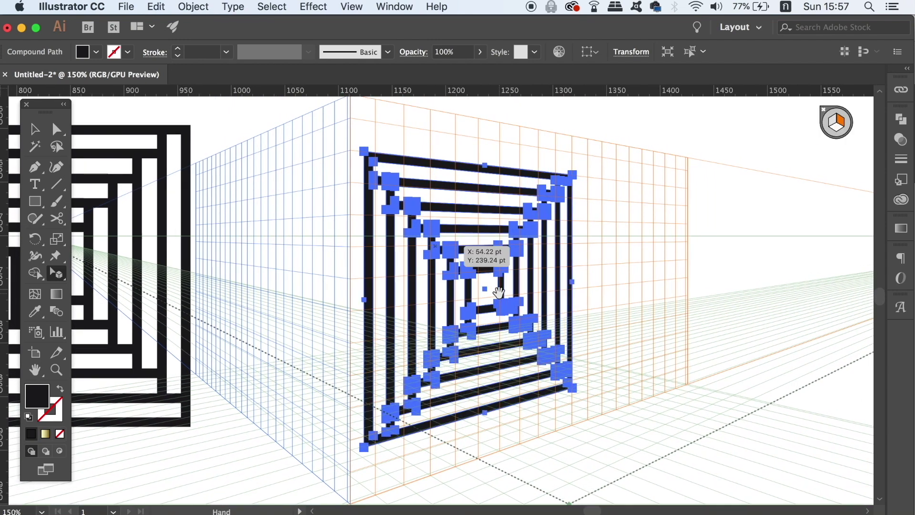
pyautogui.press('super+minus')
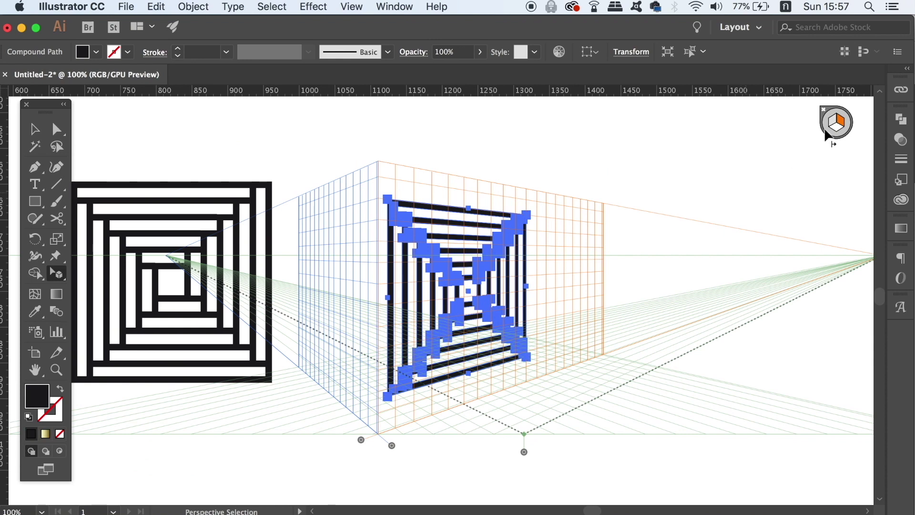
pyautogui.click(567, 199)
pyautogui.moveTo(262, 249); pyautogui.dragTo(364, 269)
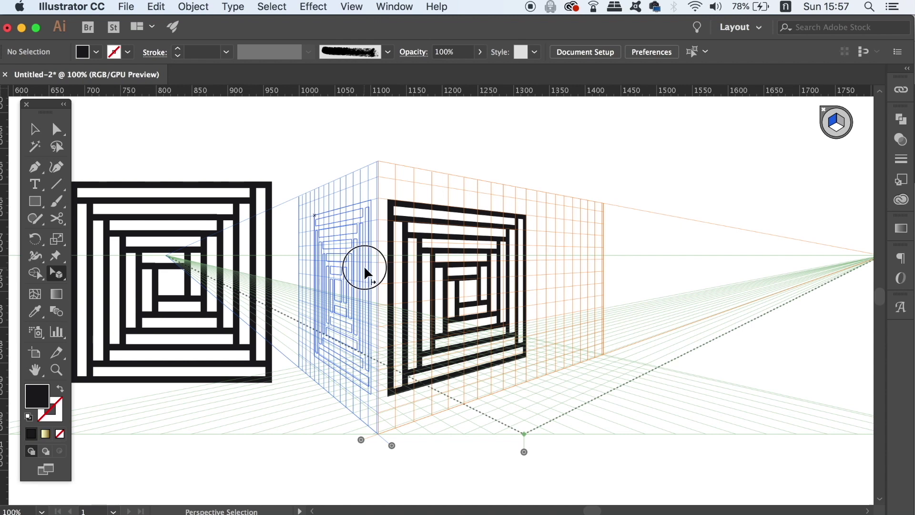
# Set the copy on the left plane and align its corner with the right-face maze.
pyautogui.moveTo(365, 265); pyautogui.dragTo(364, 266)
pyautogui.press('super+equal')
pyautogui.press('super+equal')
pyautogui.press('super+equal')
pyautogui.moveTo(363, 147); pyautogui.dragTo(369, 153)
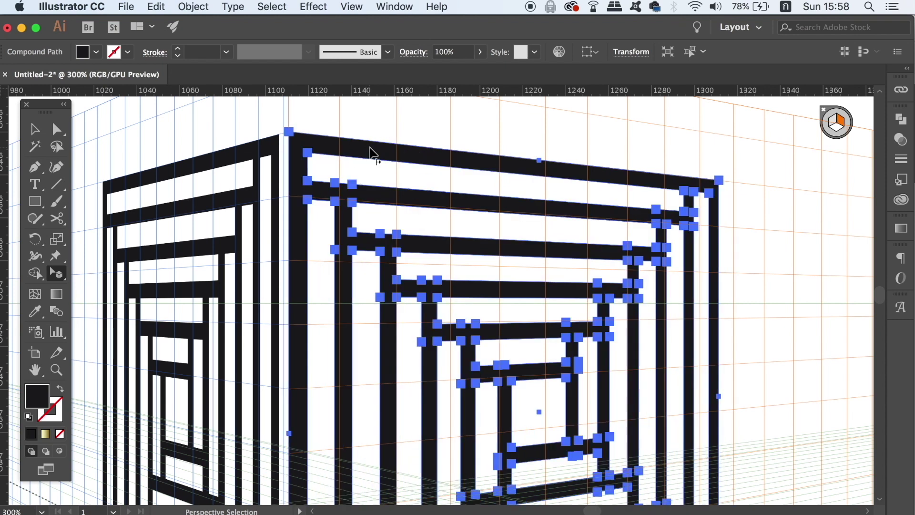
# Deselect the cube artwork and zoom out to view the whole cube.
pyautogui.click(35, 129)
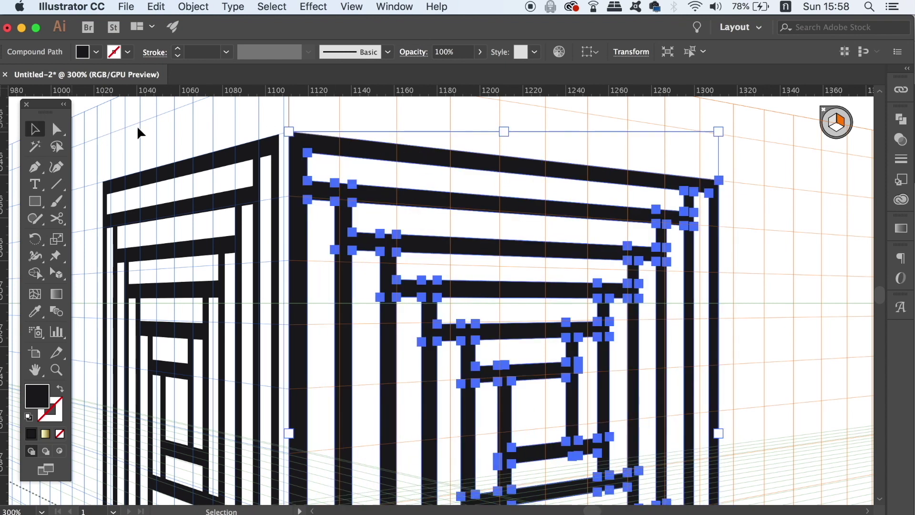
pyautogui.click(137, 125)
pyautogui.press('super+minus')
pyautogui.press('super+minus')
pyautogui.press('super+minus')
pyautogui.press('super+minus')
pyautogui.press('super+minus')
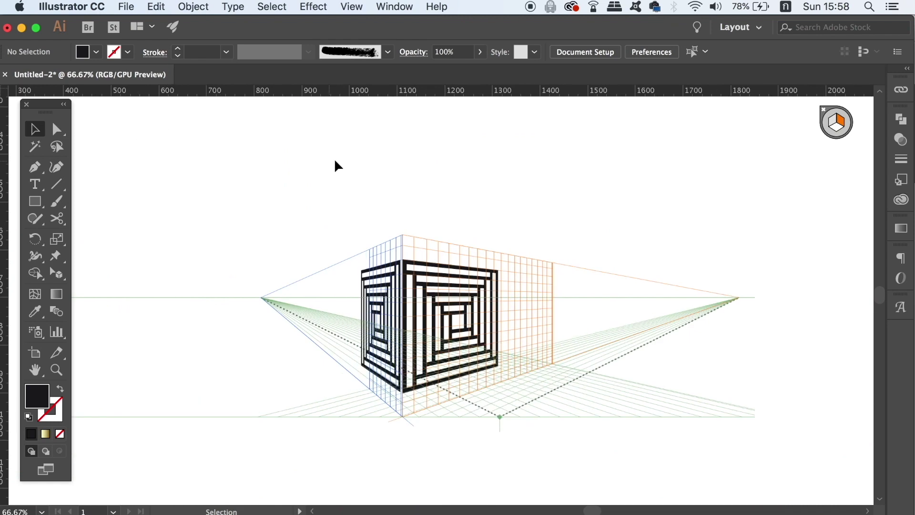
pyautogui.click(361, 5)
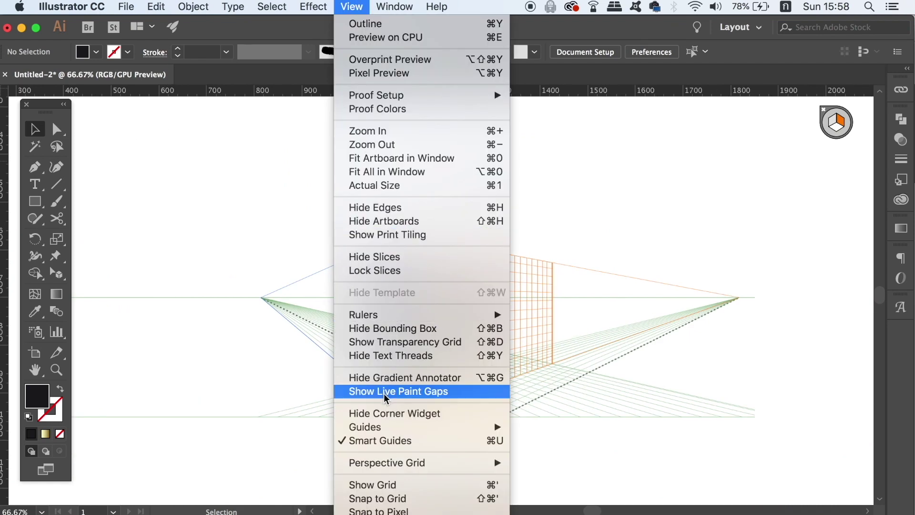
# Hide the perspective grid and zoom out from 66.67% to 33.33% to fit the artboard.
pyautogui.moveTo(388, 431)
pyautogui.moveTo(392, 464)
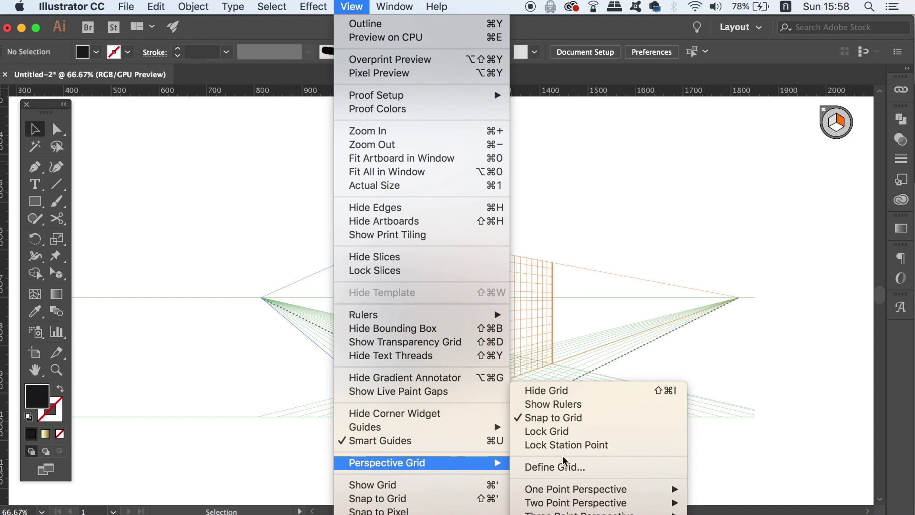
pyautogui.click(624, 393)
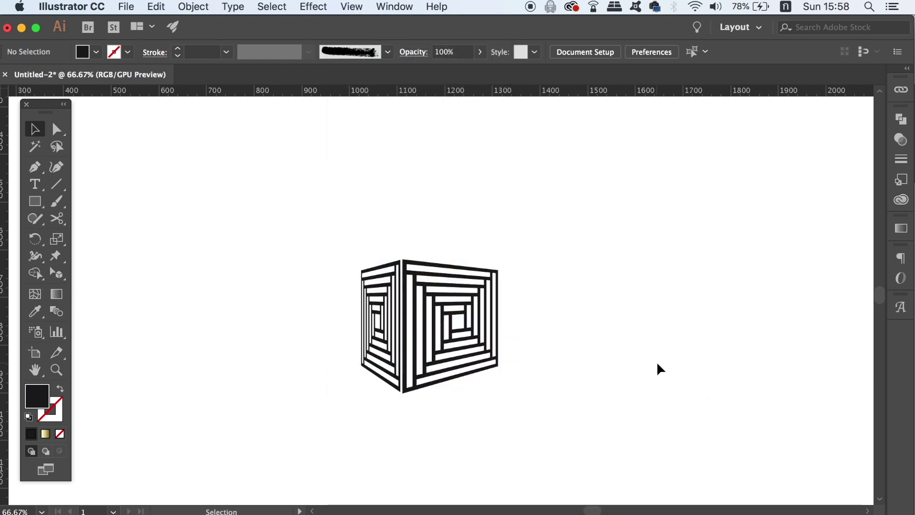
pyautogui.press('super+minus')
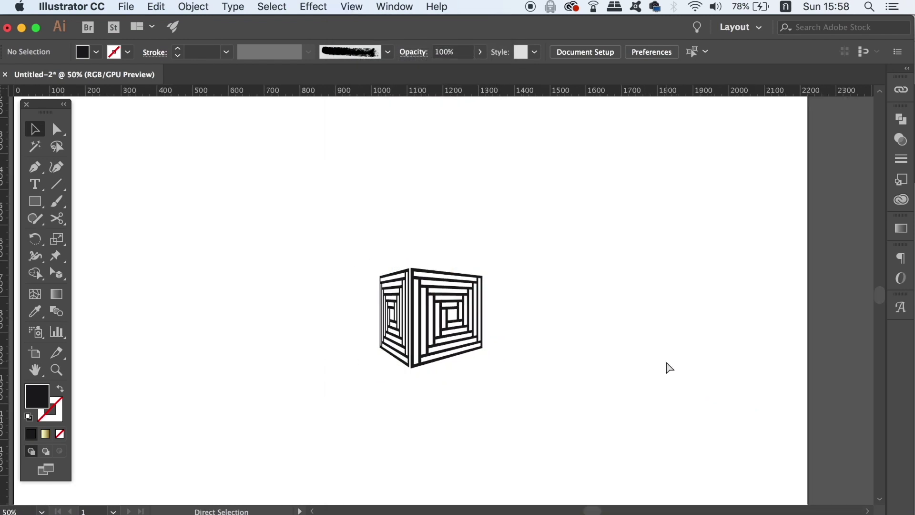
pyautogui.press('super+minus')
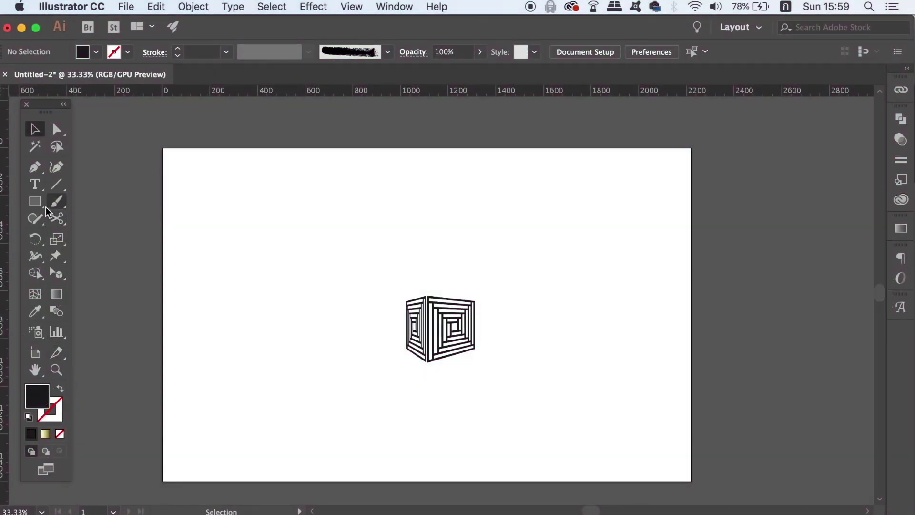
# Draw a 2222 × 1400 px rectangle over the artboard, send it to back and lock it.
pyautogui.click(35, 202)
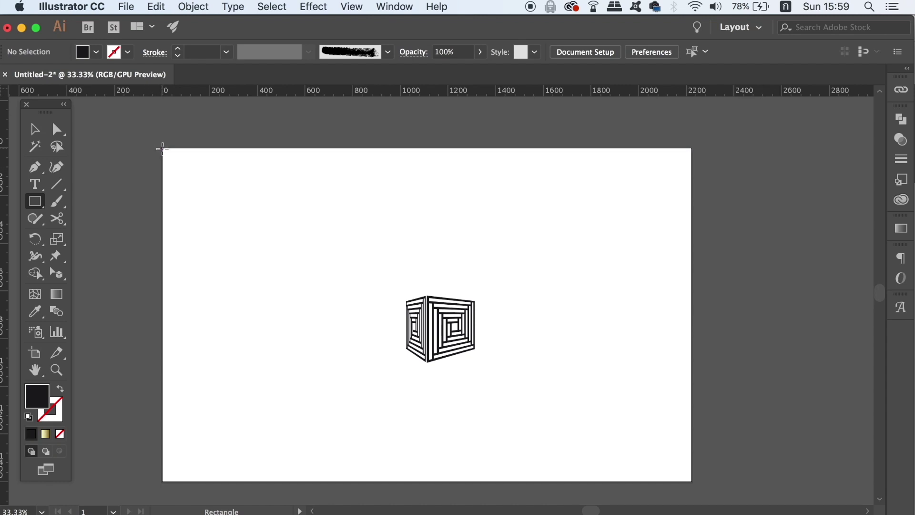
pyautogui.moveTo(162, 149); pyautogui.dragTo(692, 482)
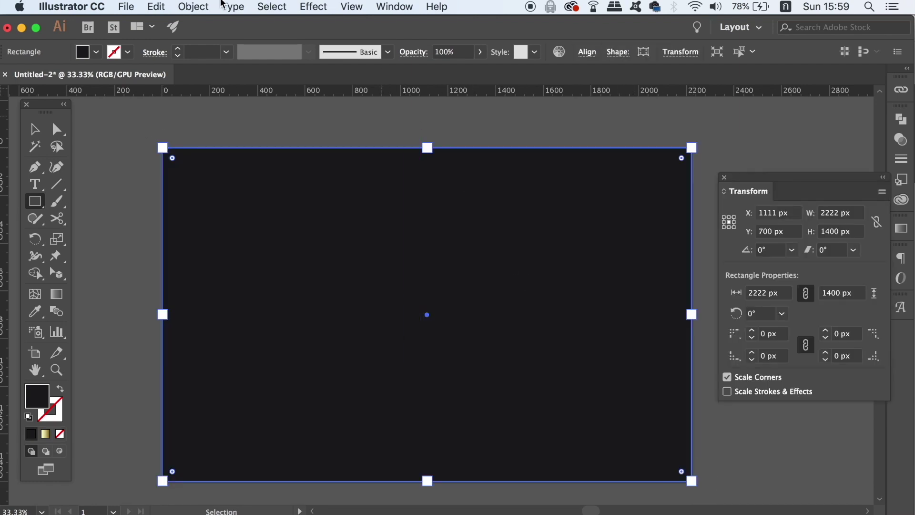
pyautogui.click(194, 6)
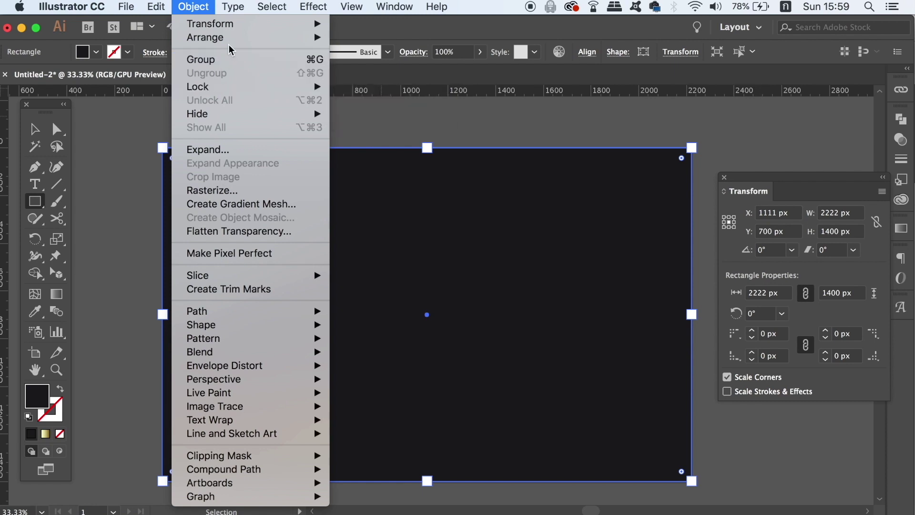
pyautogui.moveTo(232, 38)
pyautogui.click(390, 79)
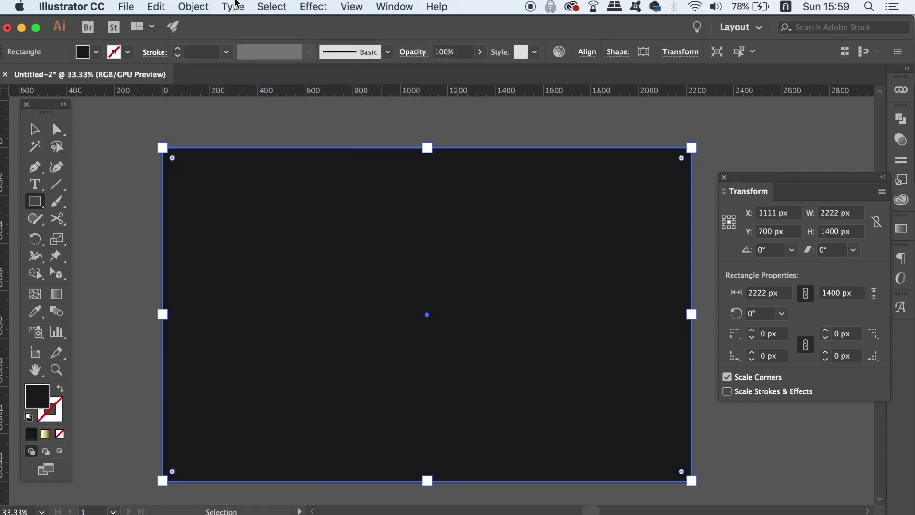
pyautogui.click(196, 6)
pyautogui.moveTo(232, 86)
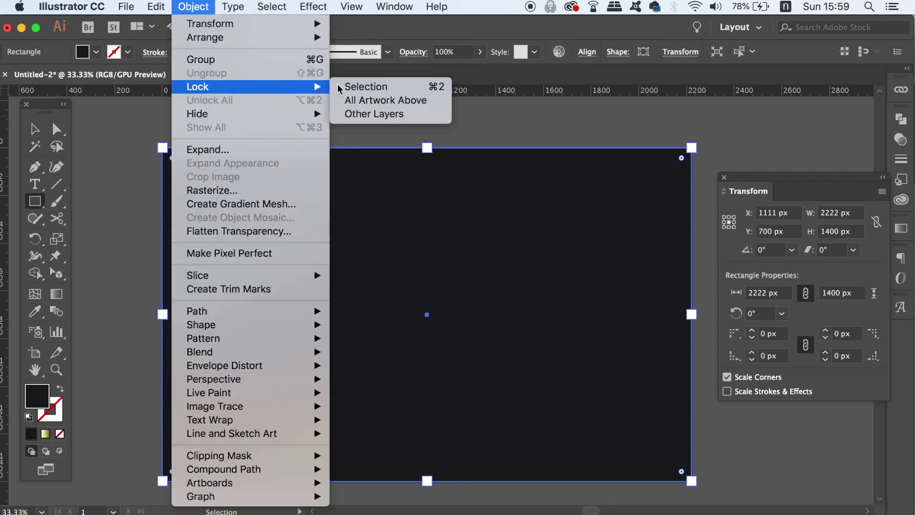
pyautogui.click(378, 86)
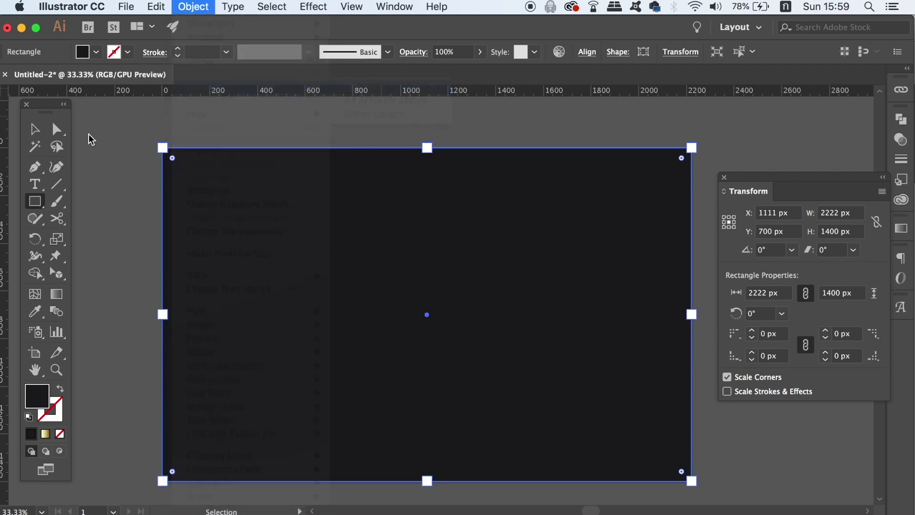
pyautogui.click(35, 128)
# Zoom to 50% and give the cube's right maze face a gradient fill.
pyautogui.click(435, 338)
pyautogui.moveTo(464, 327); pyautogui.dragTo(475, 329)
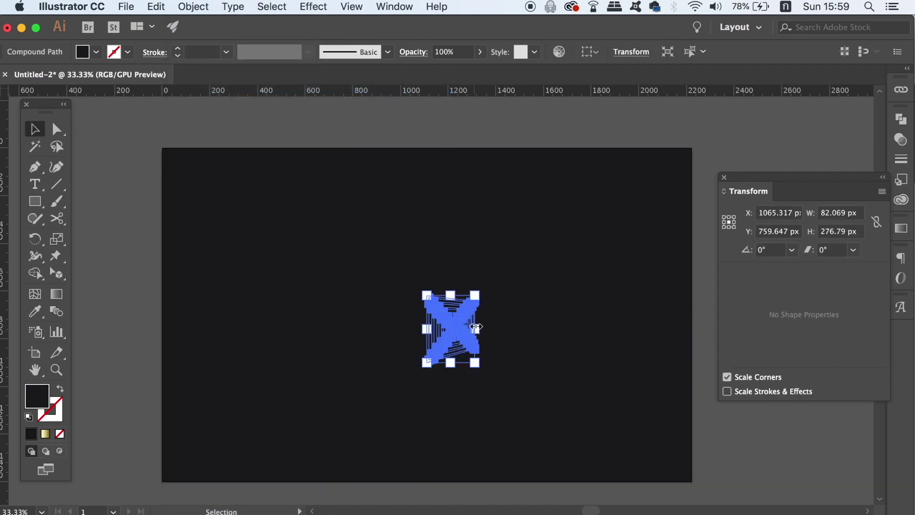
pyautogui.click(526, 341)
pyautogui.press('super+equal')
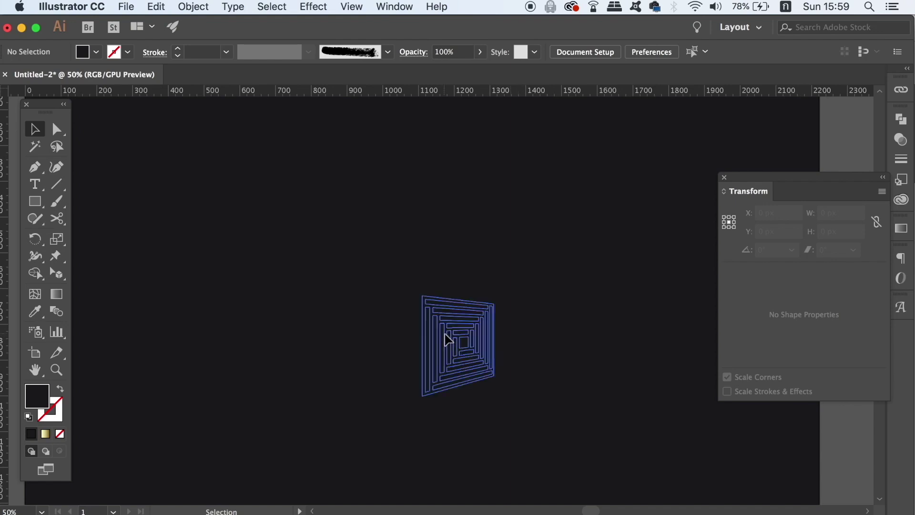
pyautogui.click(445, 339)
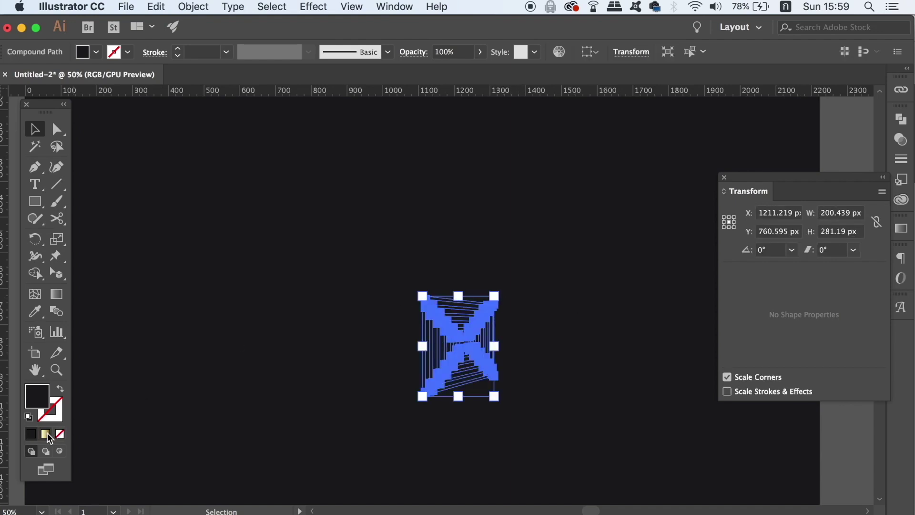
pyautogui.click(46, 433)
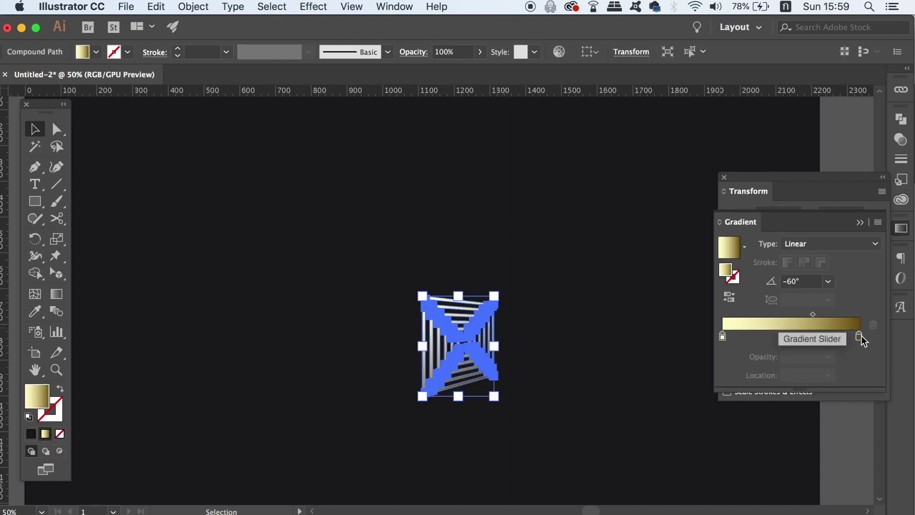
# Set the gradient's dark gold and light yellow stop colours using CMYK sliders.
pyautogui.doubleClick(861, 336)
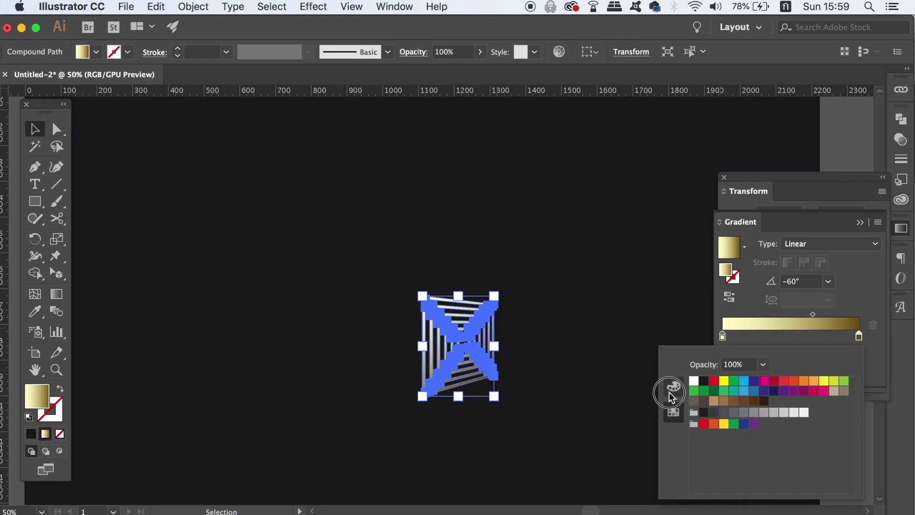
pyautogui.click(671, 390)
pyautogui.click(857, 351)
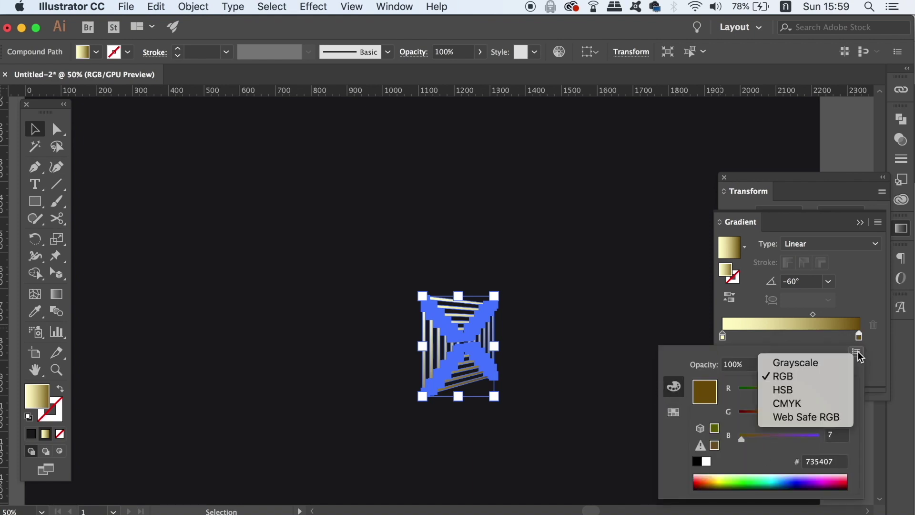
pyautogui.click(841, 401)
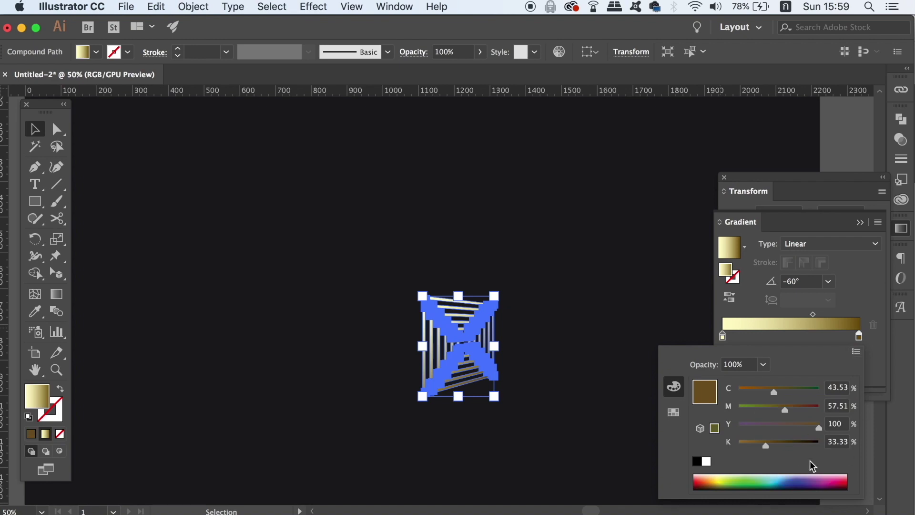
pyautogui.click(865, 295)
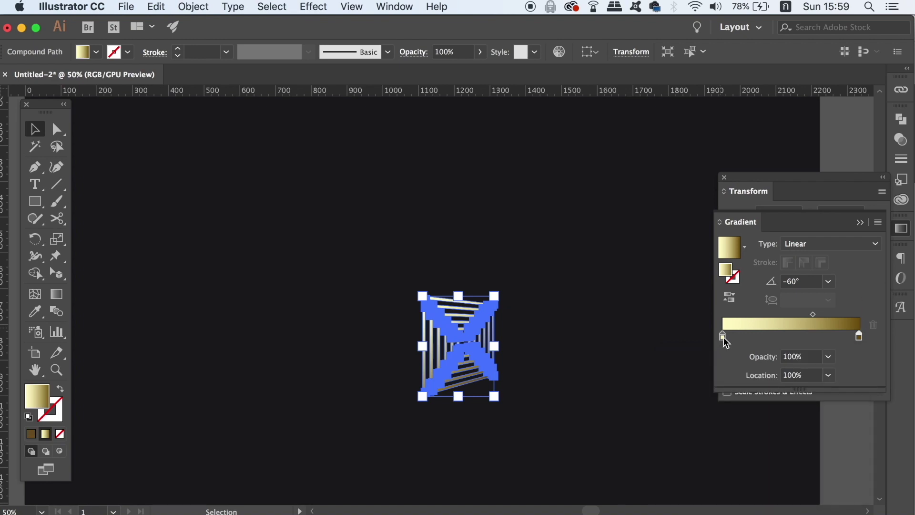
pyautogui.click(723, 336)
pyautogui.doubleClick(723, 337)
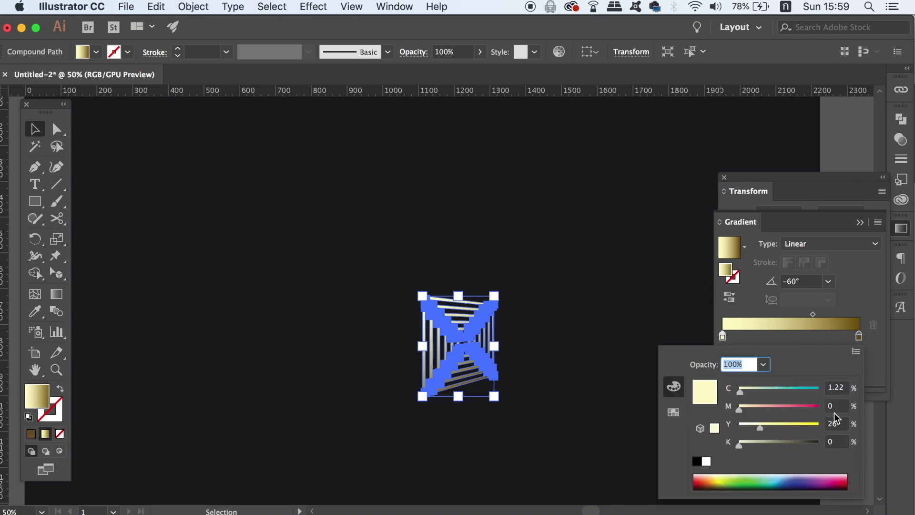
pyautogui.click(867, 295)
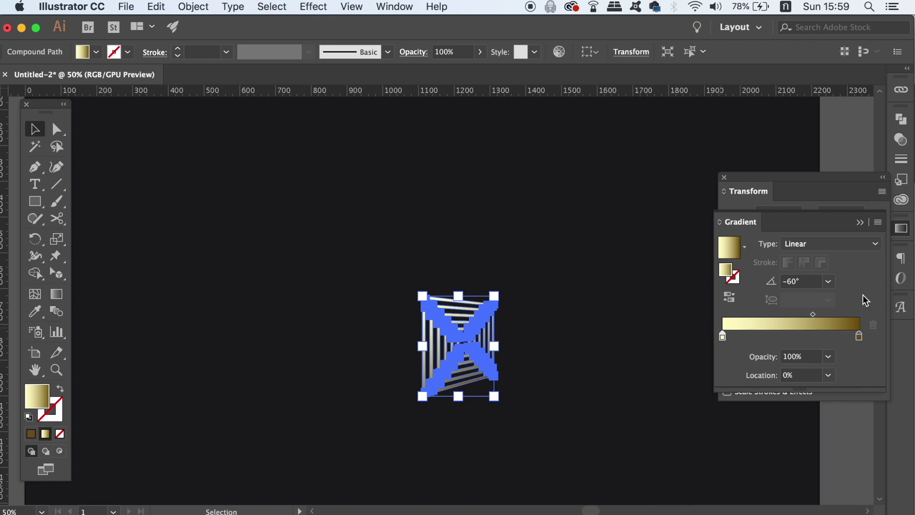
# Shift the -60° gradient's midpoint toward the dark end on the right face.
pyautogui.click(610, 330)
pyautogui.click(496, 354)
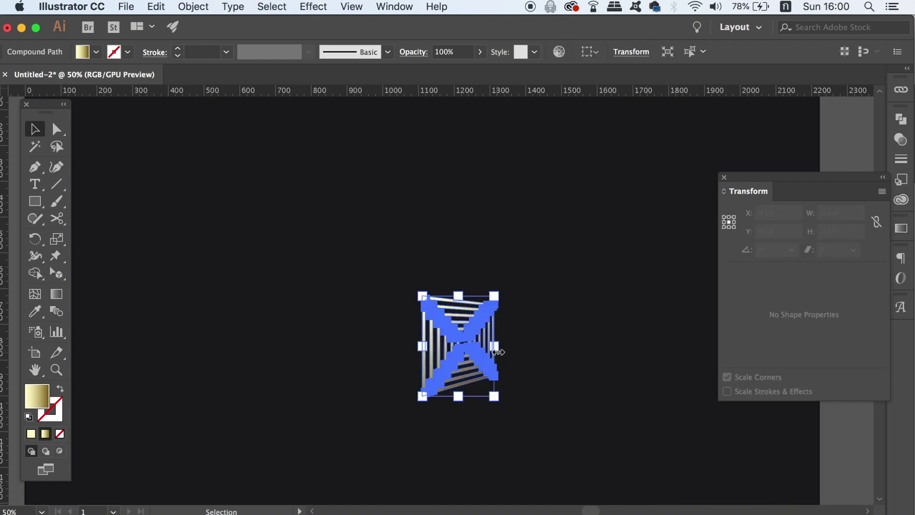
pyautogui.click(901, 228)
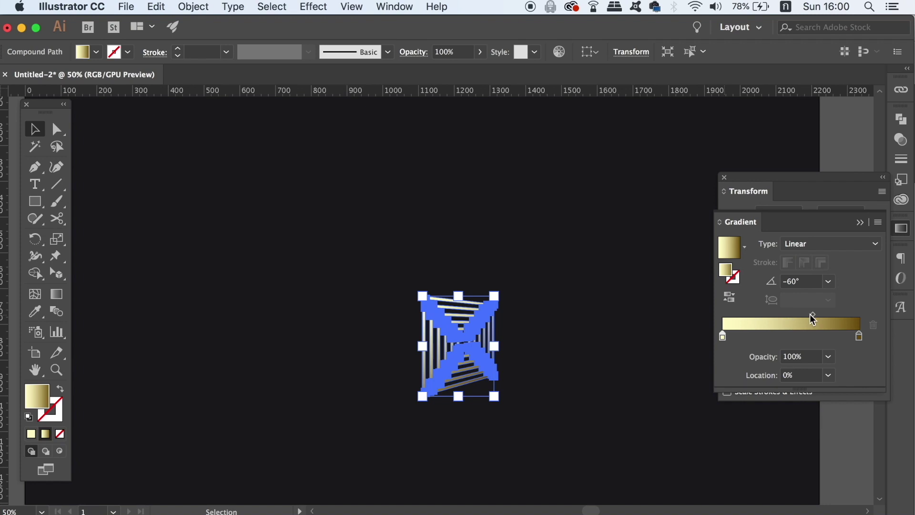
pyautogui.moveTo(812, 316); pyautogui.dragTo(824, 315)
pyautogui.click(569, 300)
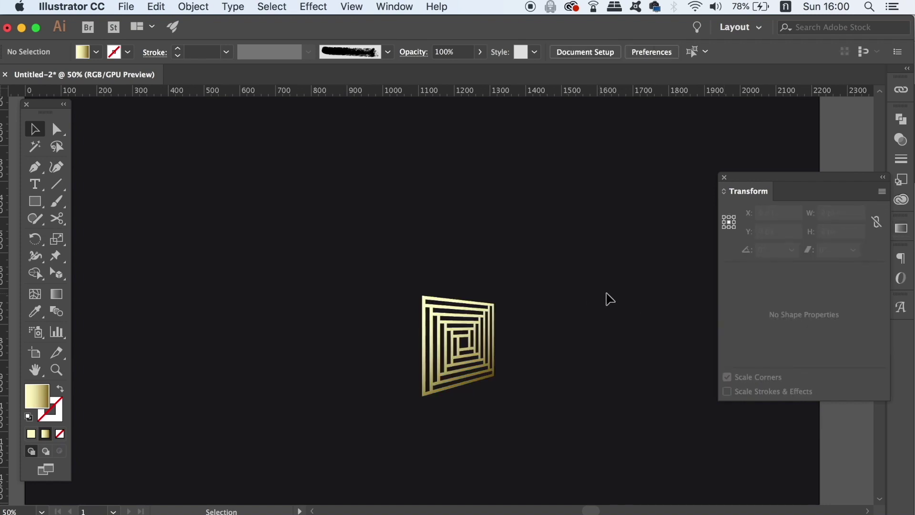
pyautogui.click(404, 334)
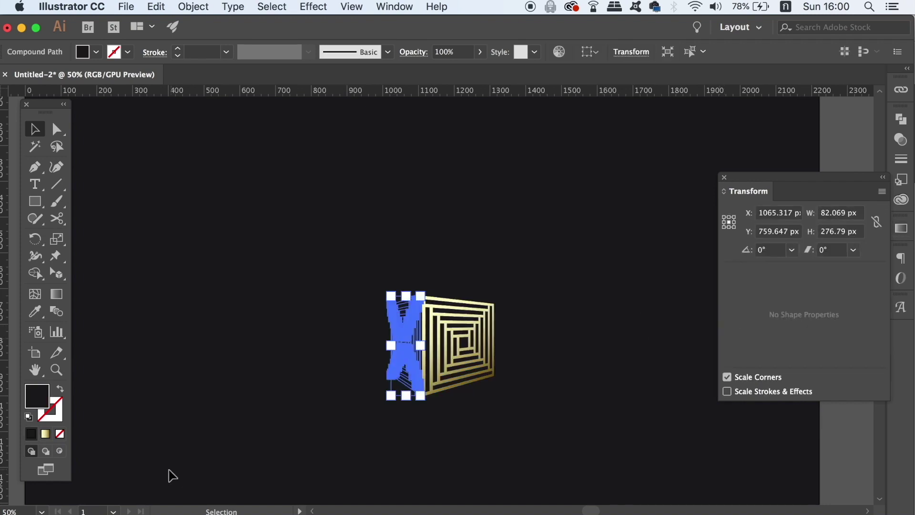
# Apply the gold gradient to the left face and change its light stop to a near-white swatch.
pyautogui.click(46, 434)
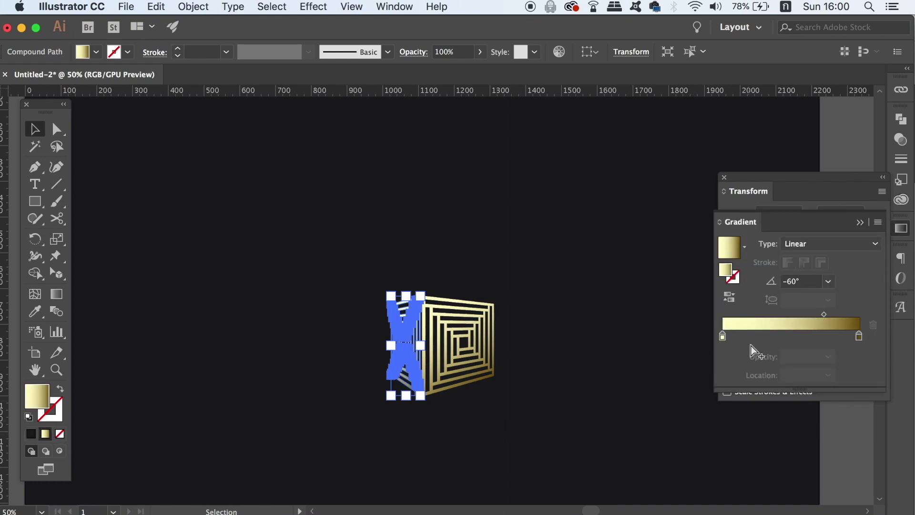
pyautogui.doubleClick(722, 336)
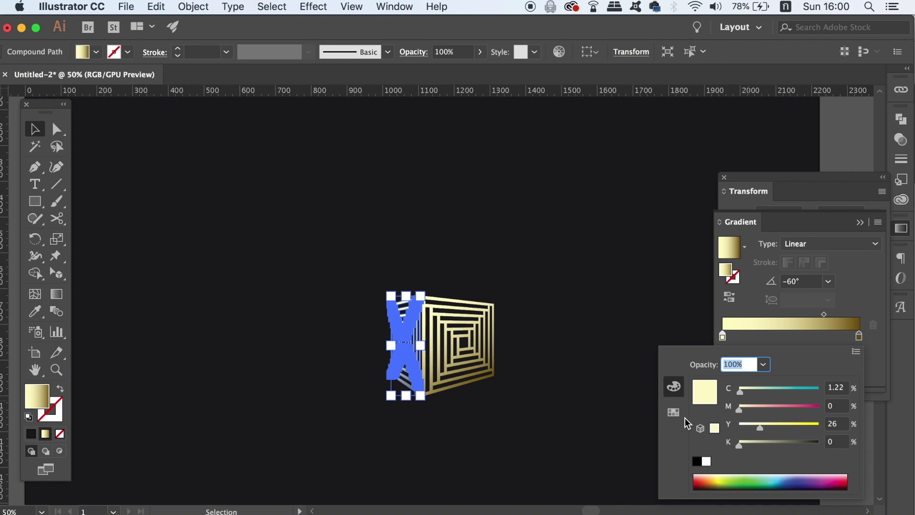
pyautogui.click(674, 412)
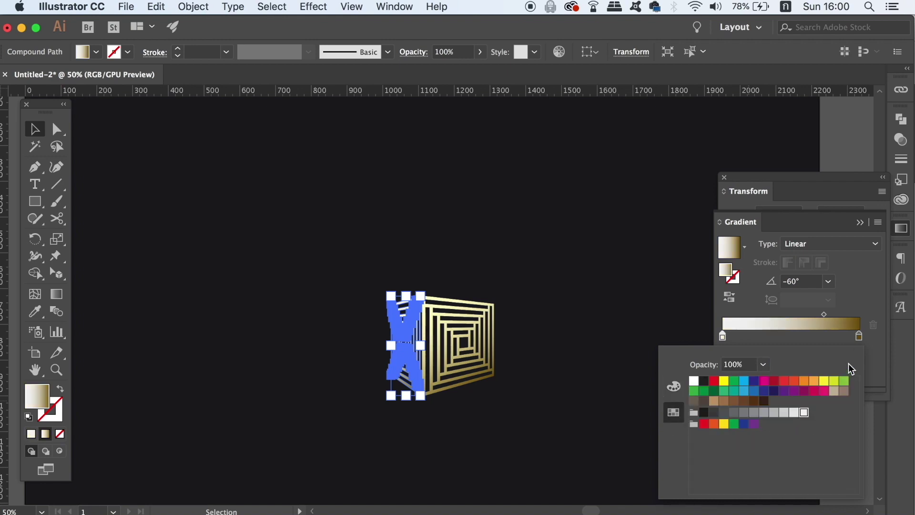
pyautogui.click(859, 336)
pyautogui.doubleClick(860, 336)
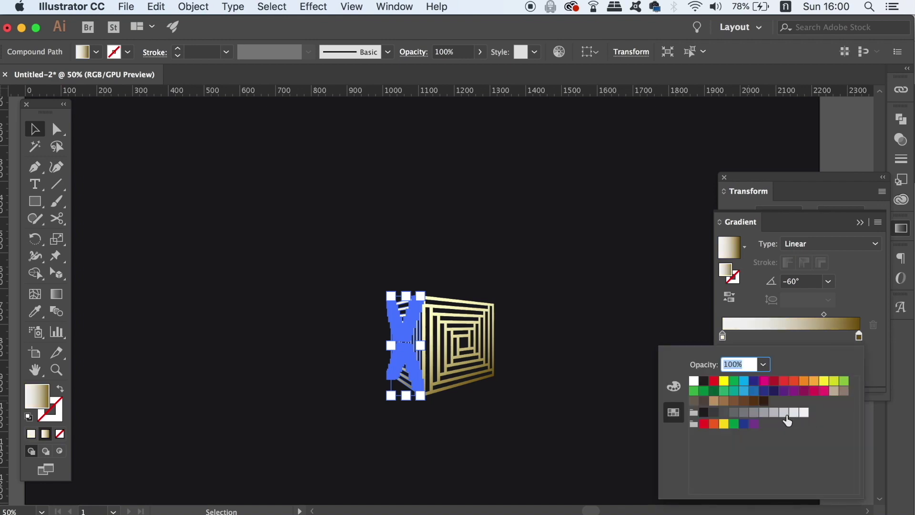